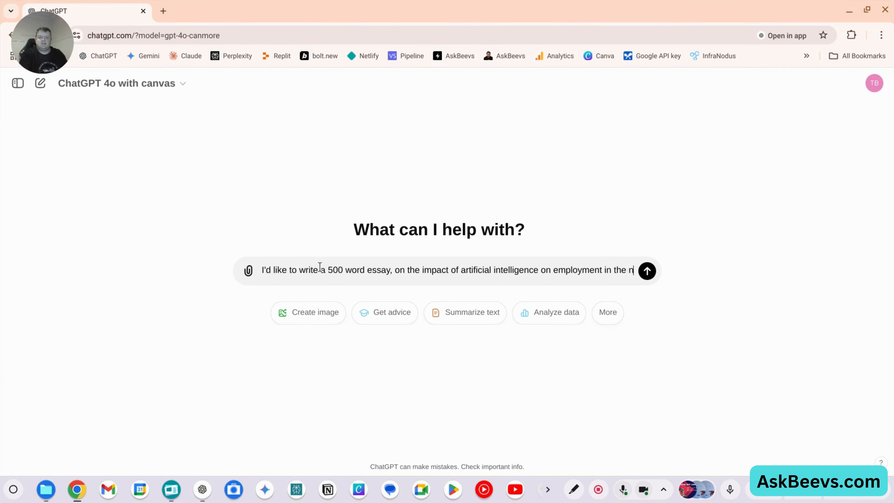
Request a 500 word essay on artificial intelligence's impact on employment in the next 10 years, being specific about the types of changes
{"action": "type", "text": "ext"}
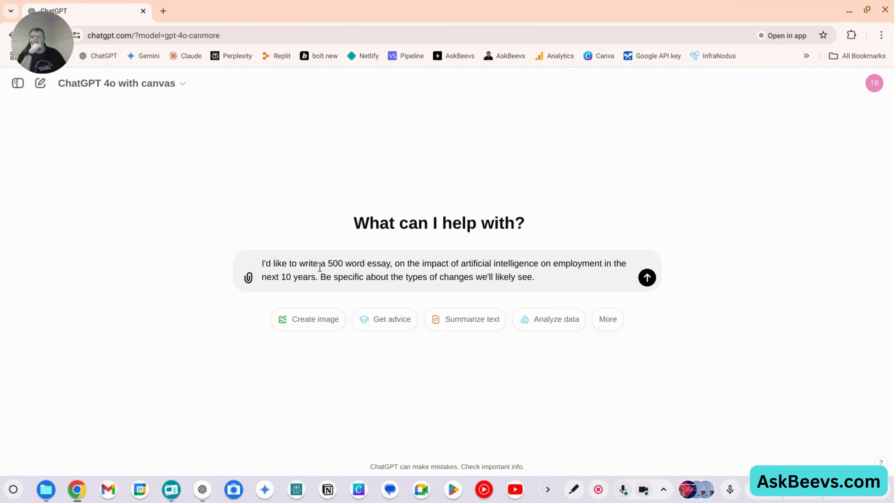
{"action": "key", "text": "Return"}
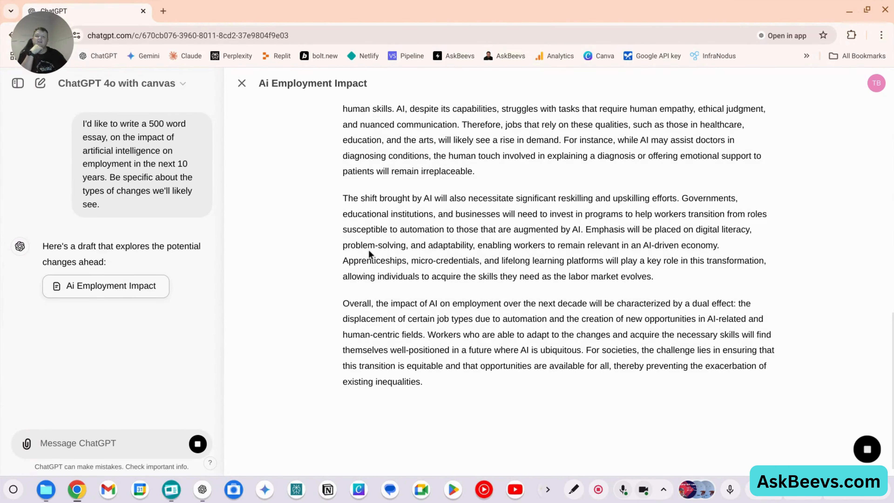
{"action": "scroll", "coordinate": [565, 293], "scroll_direction": "up", "scroll_amount": 6}
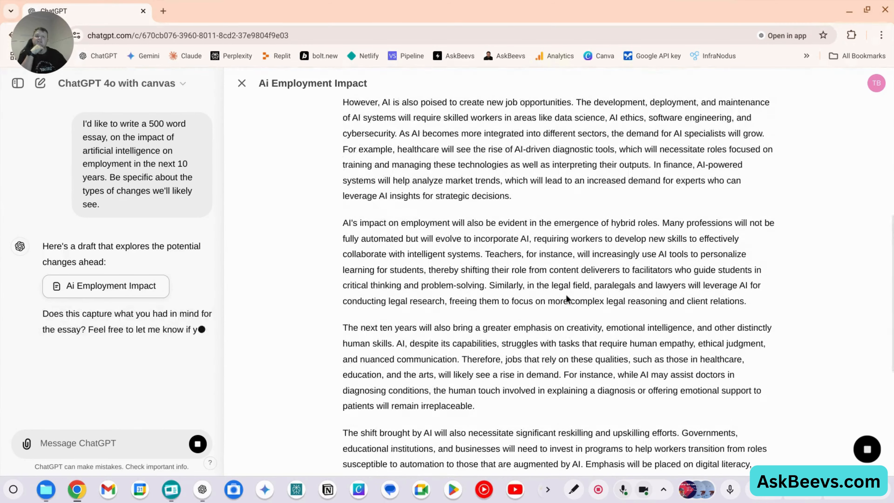
{"action": "scroll", "coordinate": [565, 294], "scroll_direction": "up", "scroll_amount": 8}
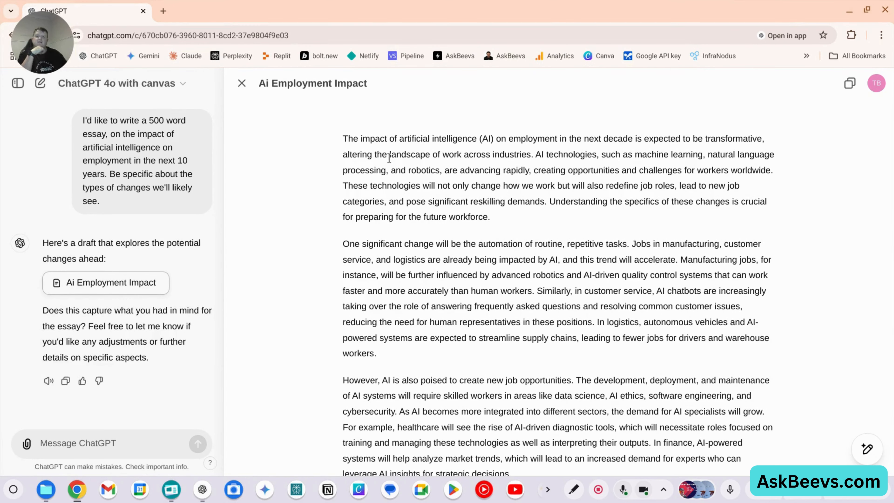
{"action": "mouse_move", "coordinate": [343, 137]}
{"action": "left_mouse_down"}
{"action": "mouse_move", "coordinate": [429, 154]}
{"action": "mouse_move", "coordinate": [484, 347]}
{"action": "left_mouse_up"}
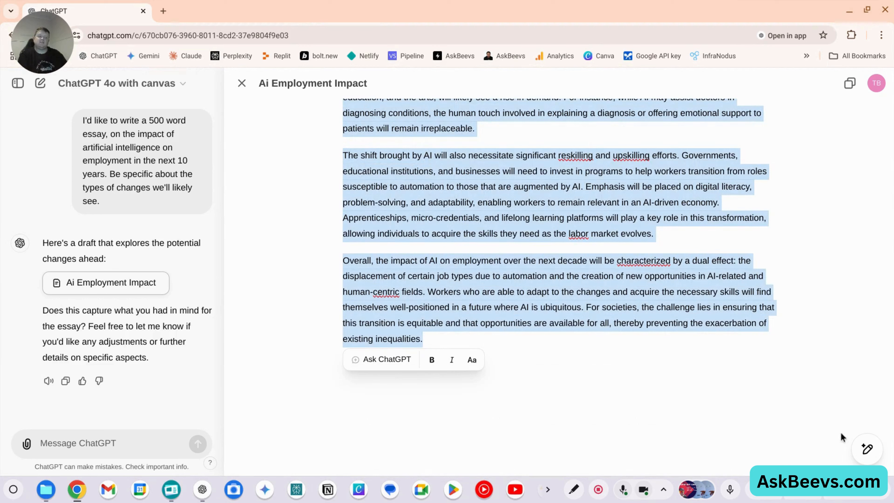
{"action": "left_click", "coordinate": [868, 451]}
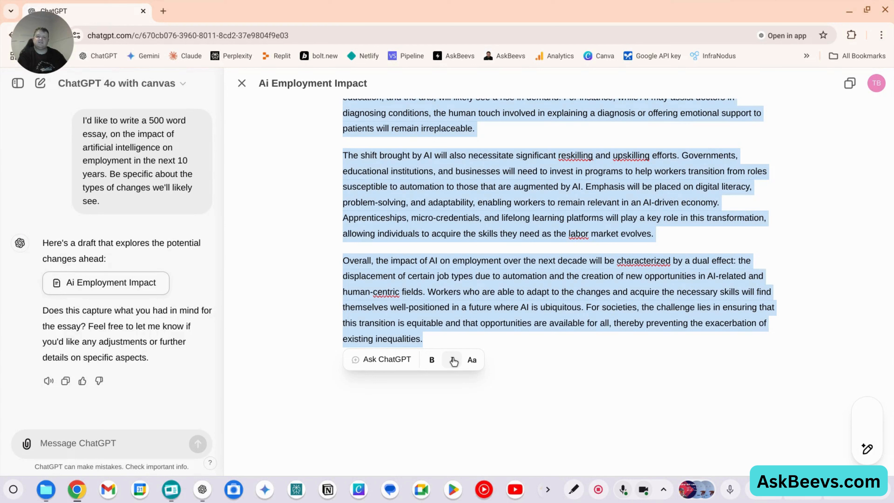
{"action": "left_click", "coordinate": [389, 360]}
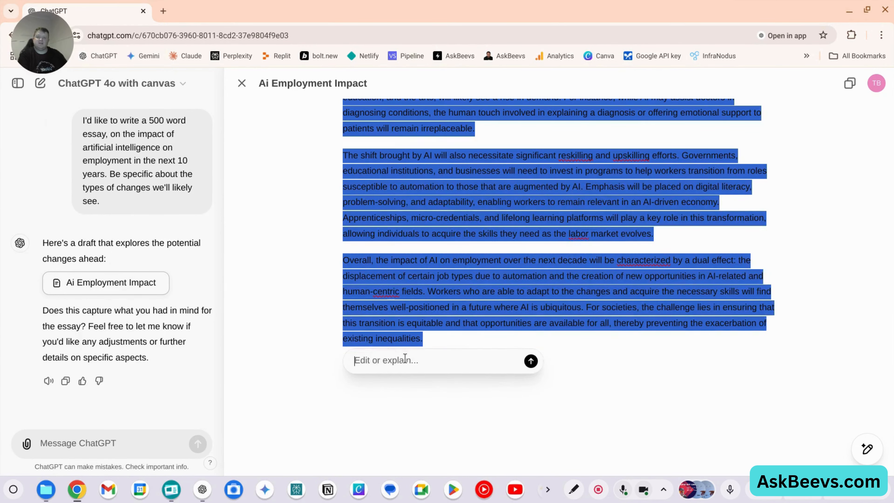
{"action": "key", "text": "Escape"}
{"action": "mouse_move", "coordinate": [867, 451]}
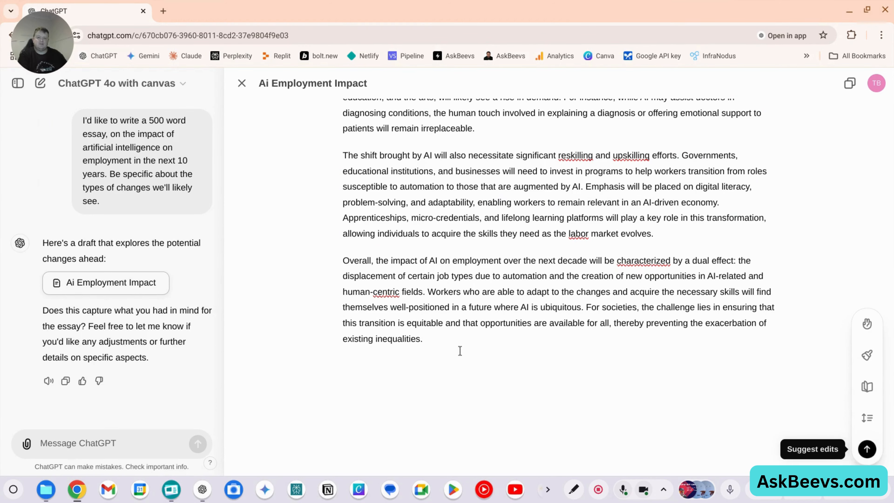
Ask ChatGPT about the entire selected essay: "please write this more like a Forbes article in sections"
{"action": "left_click_drag", "start_coordinate": [454, 340], "coordinate": [337, 150]}
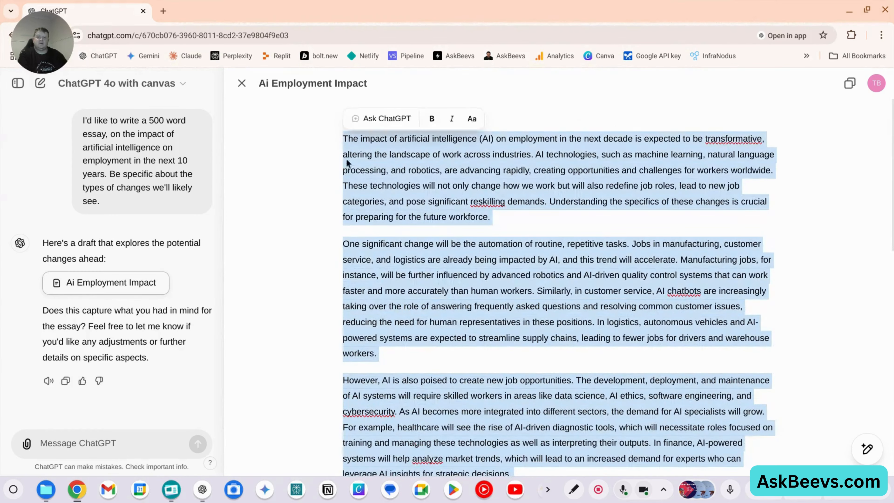
{"action": "left_click", "coordinate": [389, 119]}
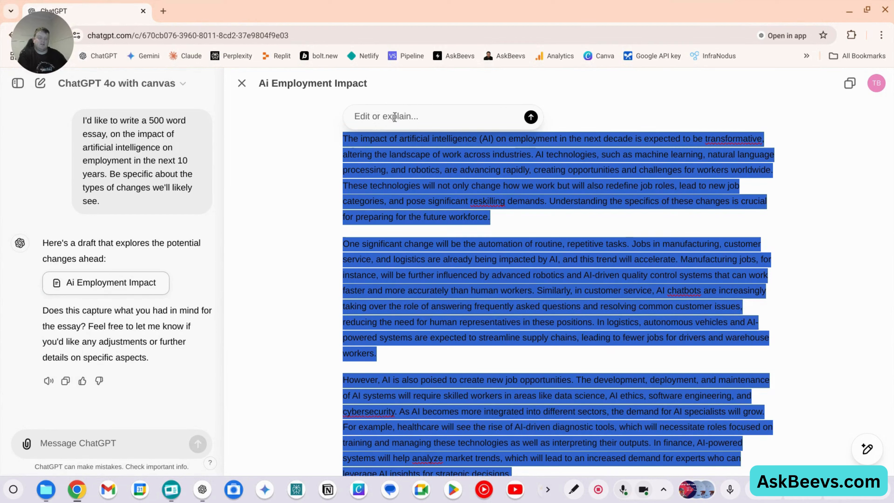
{"action": "type", "text": "please wri"}
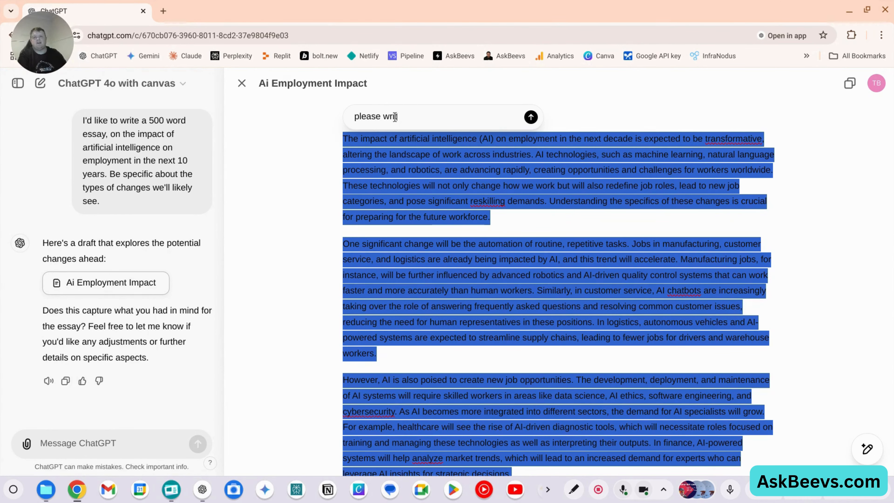
{"action": "type", "text": "te this more like a Forbes article in sections"}
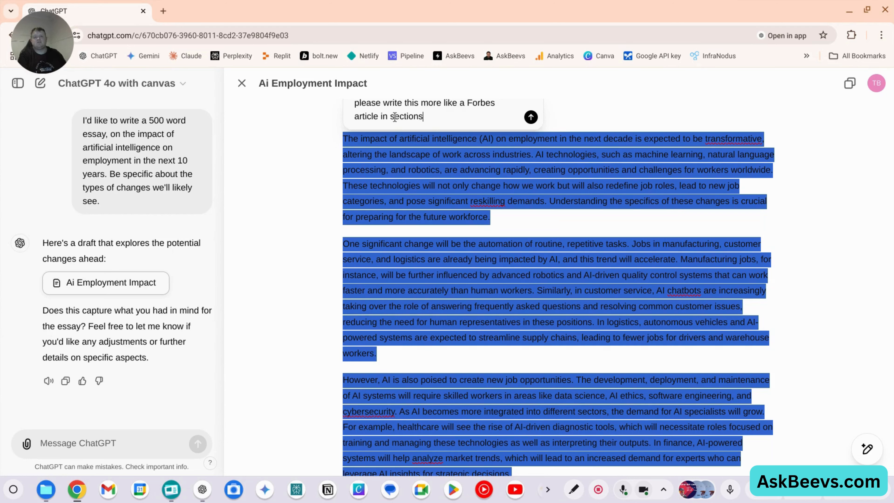
{"action": "key", "text": "Return"}
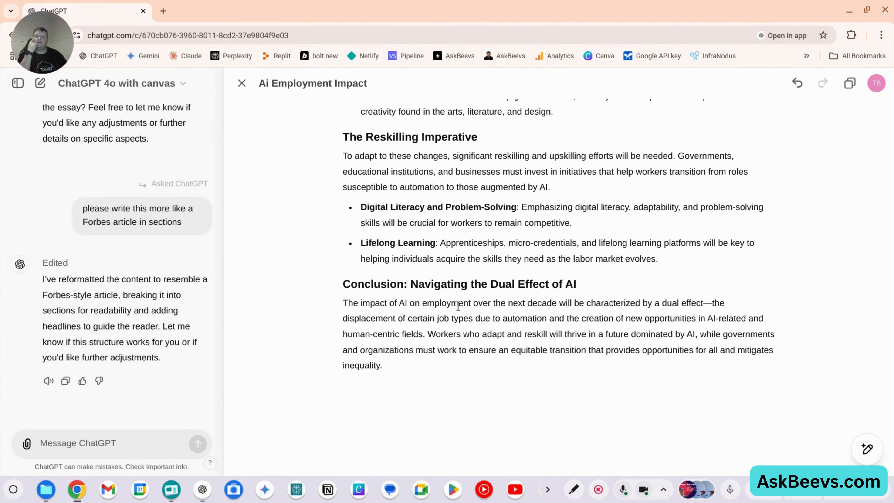
For The Reskilling Imperative section, request "please be specific about the types of skills people will need to learn and what their new mindset will be"
{"action": "scroll", "coordinate": [458, 306], "scroll_direction": "up", "scroll_amount": 6}
{"action": "scroll", "coordinate": [458, 309], "scroll_direction": "down", "scroll_amount": 3}
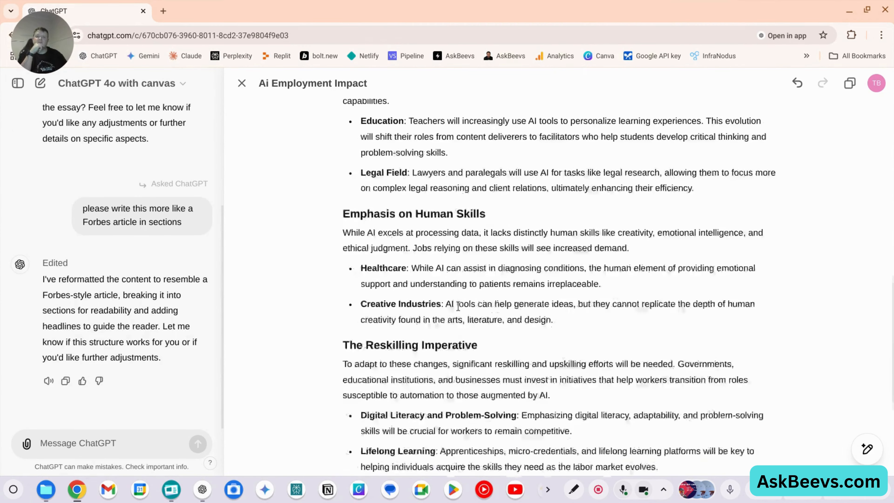
{"action": "mouse_move", "coordinate": [674, 387]}
{"action": "left_mouse_down"}
{"action": "mouse_move", "coordinate": [624, 386]}
{"action": "mouse_move", "coordinate": [429, 283]}
{"action": "mouse_move", "coordinate": [342, 264]}
{"action": "left_mouse_up"}
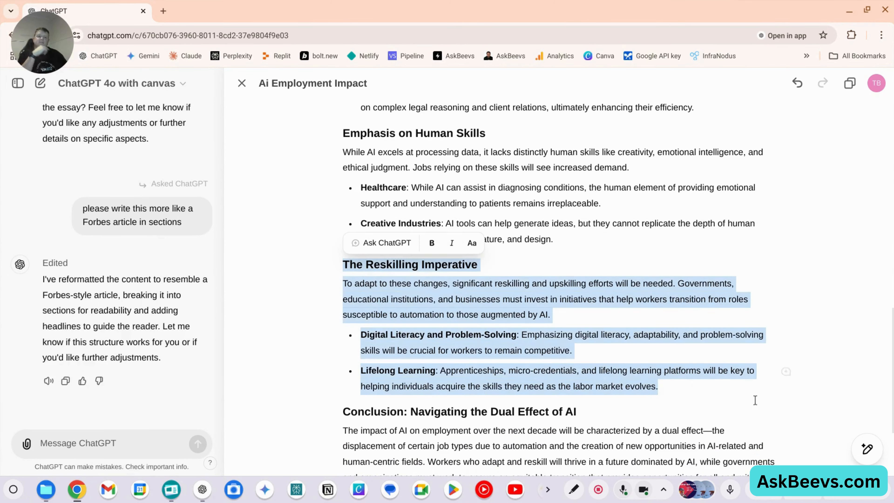
{"action": "left_click", "coordinate": [867, 449]}
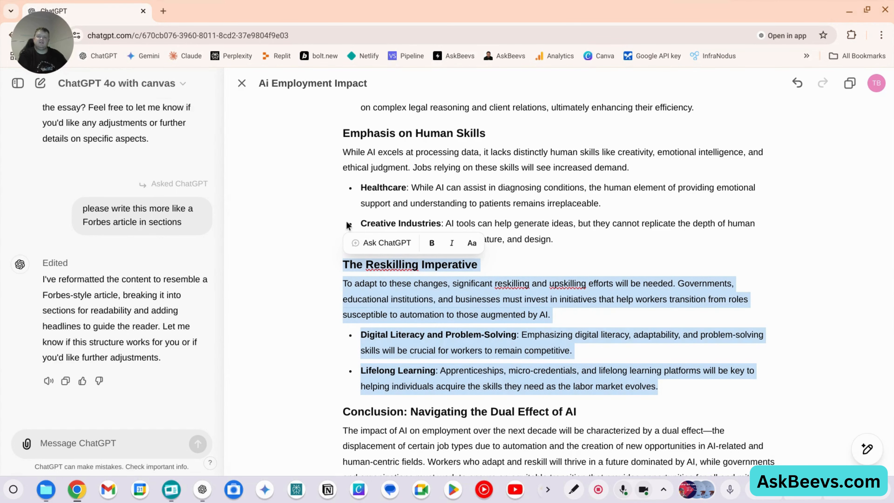
{"action": "left_click", "coordinate": [387, 243]}
{"action": "type", "text": "please"}
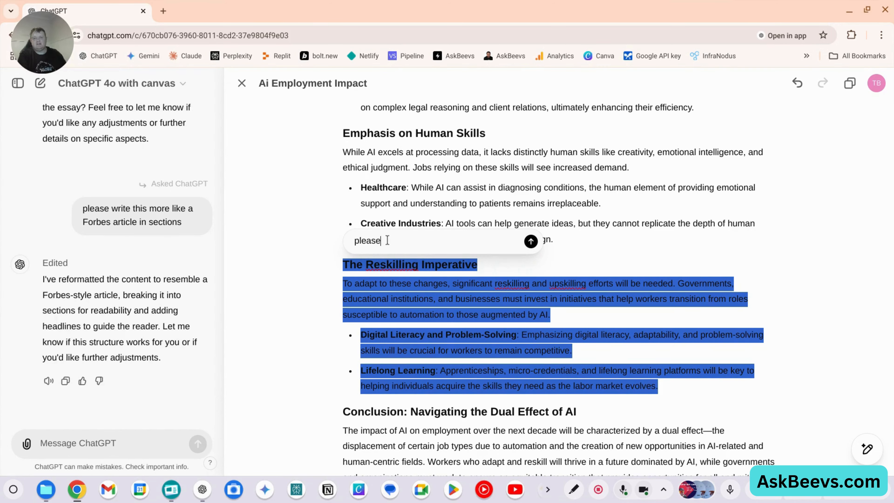
{"action": "type", "text": " be specific about the type"}
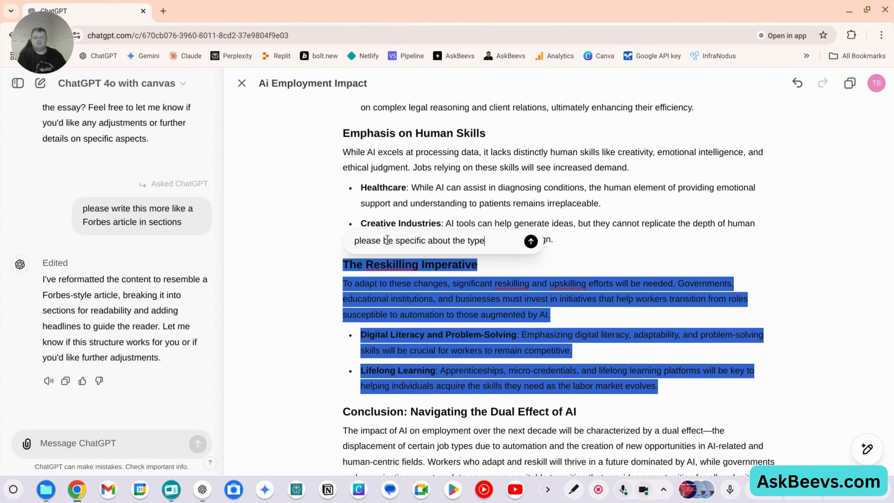
{"action": "type", "text": "s of sk"}
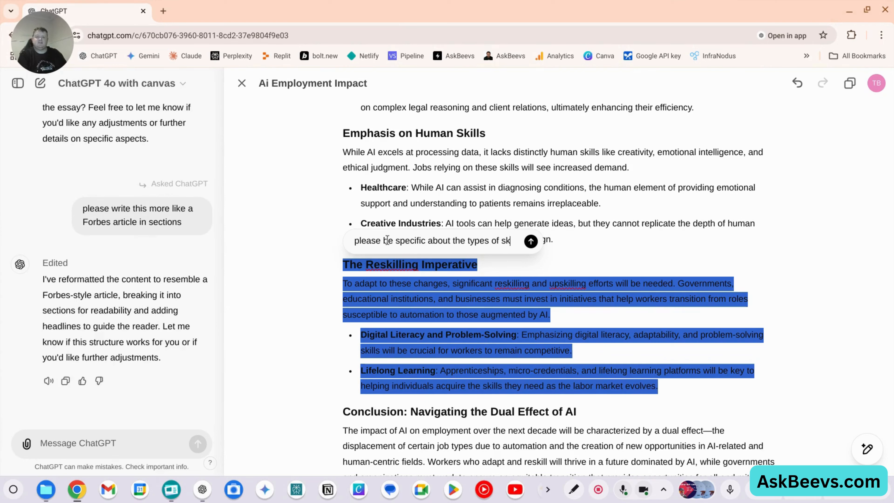
{"action": "type", "text": "ills people will"}
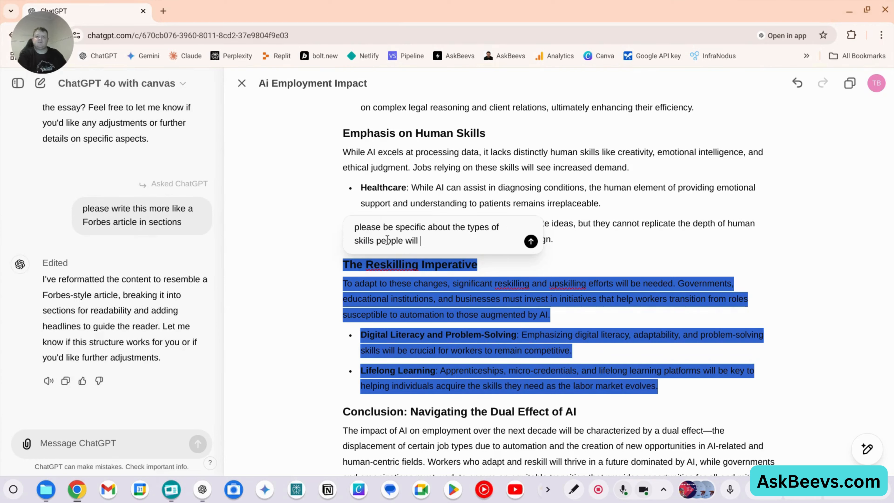
{"action": "type", "text": " need to learn and what their "}
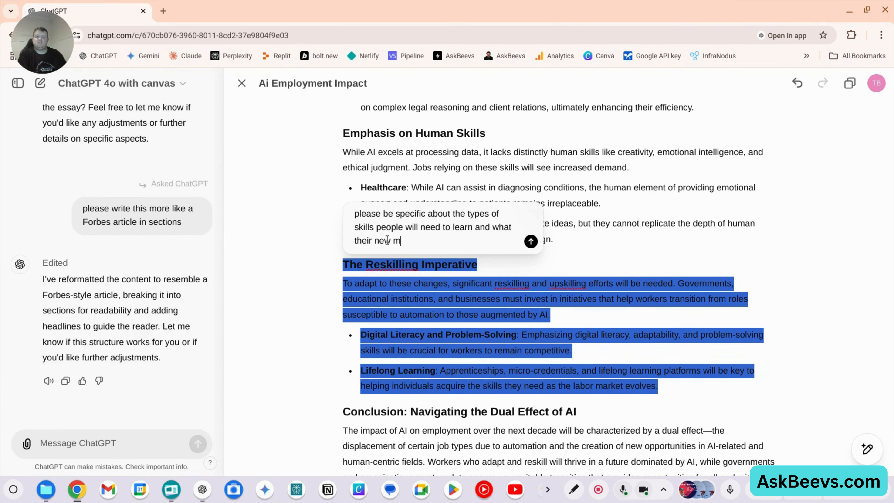
{"action": "type", "text": "new mindset will be"}
{"action": "key", "text": "Return"}
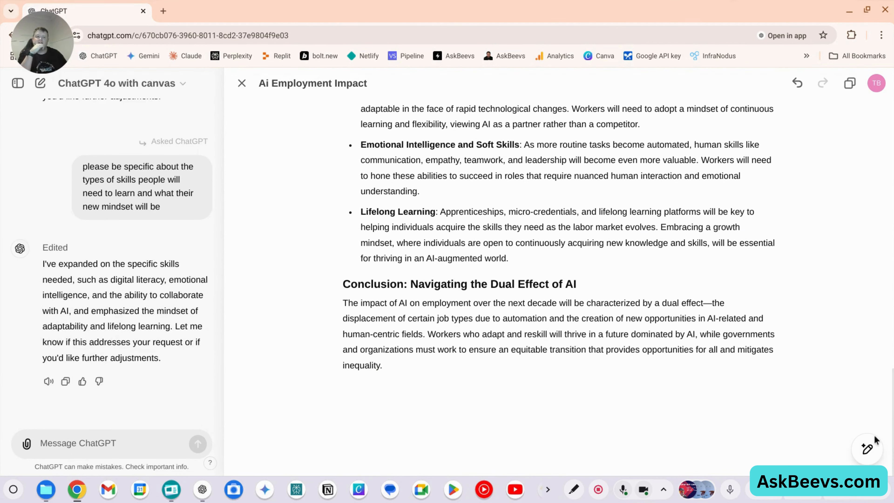
Preview the Shorter option for adjusting the article's length without applying it
{"action": "mouse_move", "coordinate": [867, 449]}
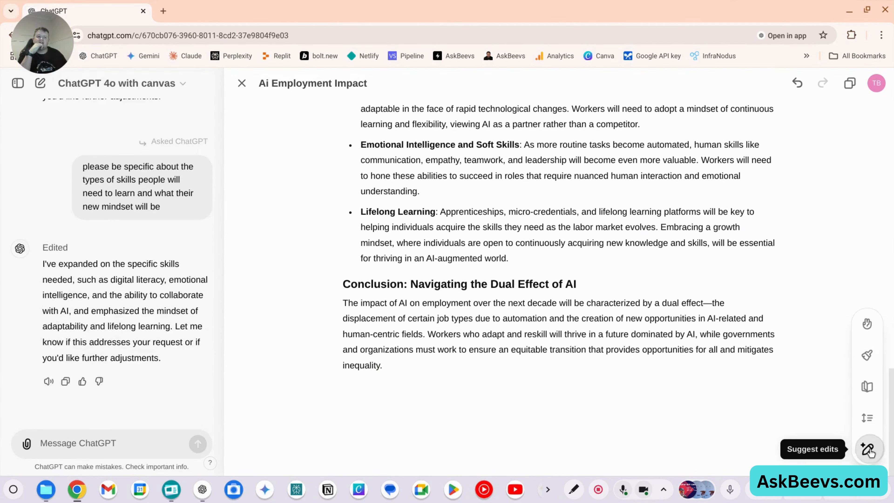
{"action": "left_click", "coordinate": [867, 420]}
{"action": "left_click_drag", "start_coordinate": [867, 389], "coordinate": [868, 422]}
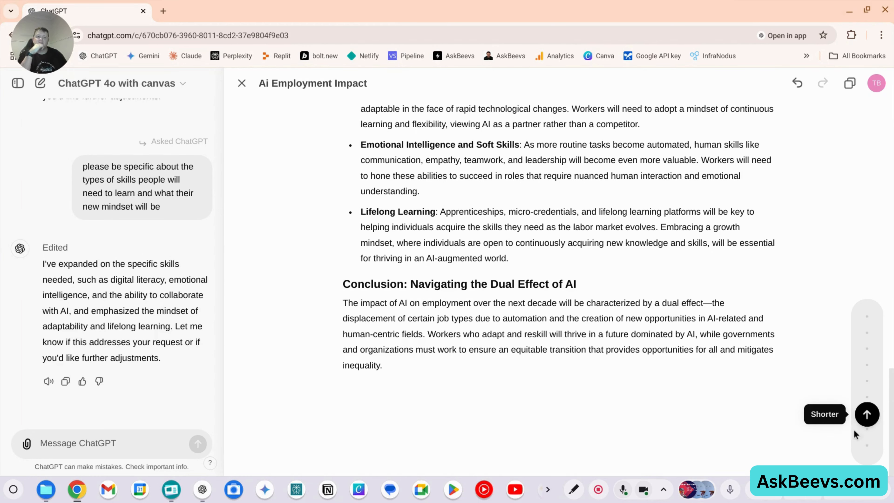
{"action": "left_click", "coordinate": [817, 442]}
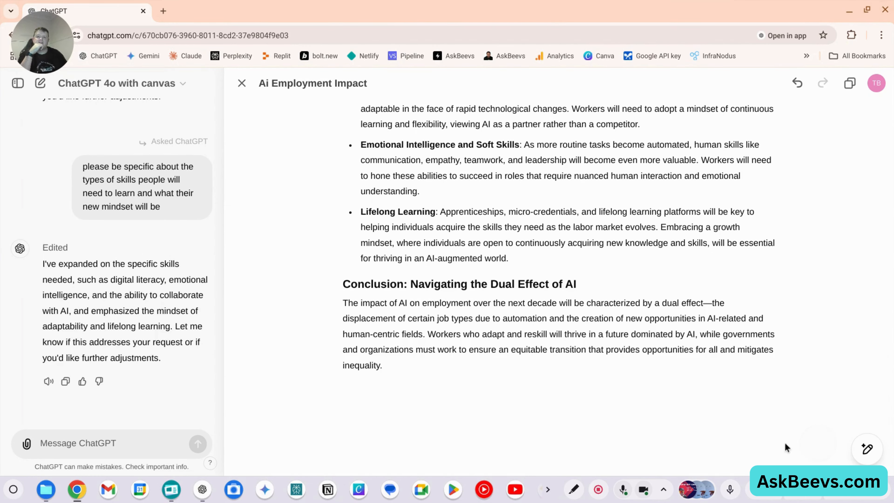
Preview the Middle School reading level for the article without applying it
{"action": "left_click_drag", "start_coordinate": [366, 362], "coordinate": [342, 136]}
{"action": "left_click", "coordinate": [673, 244]}
{"action": "scroll", "coordinate": [673, 244], "scroll_direction": "down", "scroll_amount": 15}
{"action": "mouse_move", "coordinate": [867, 418]}
{"action": "left_click", "coordinate": [868, 385]}
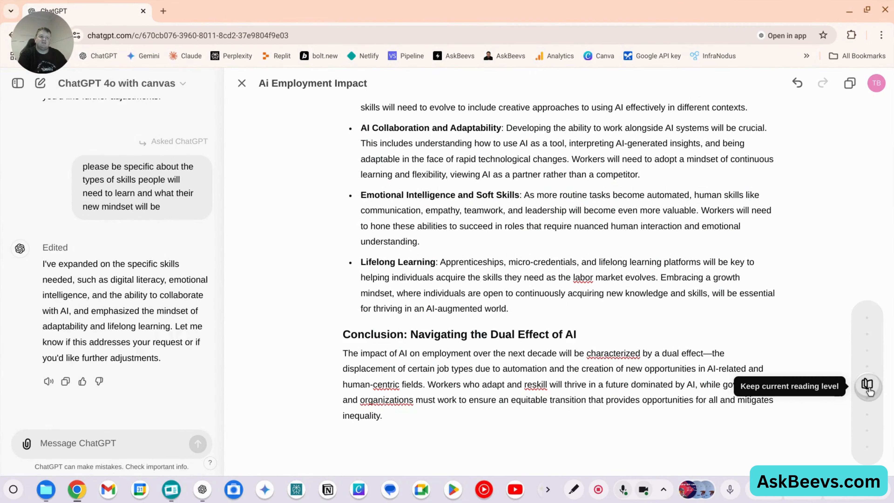
{"action": "left_click_drag", "start_coordinate": [868, 384], "coordinate": [873, 415]}
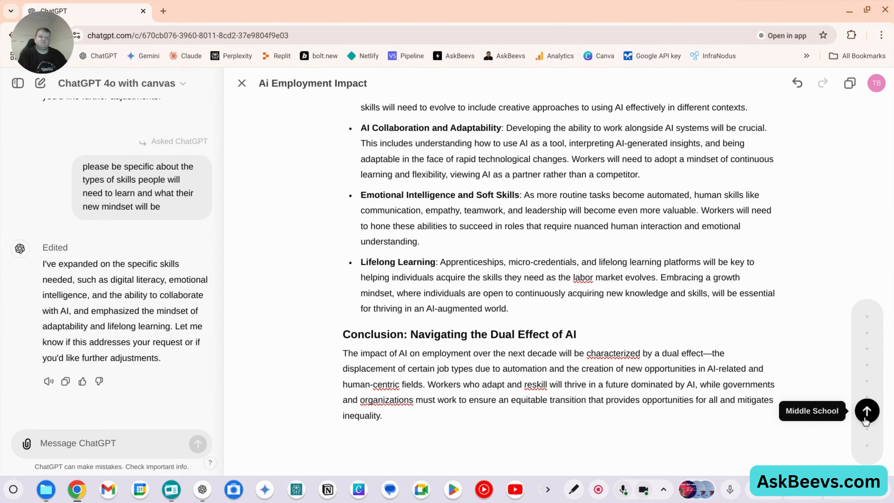
{"action": "left_click", "coordinate": [824, 451]}
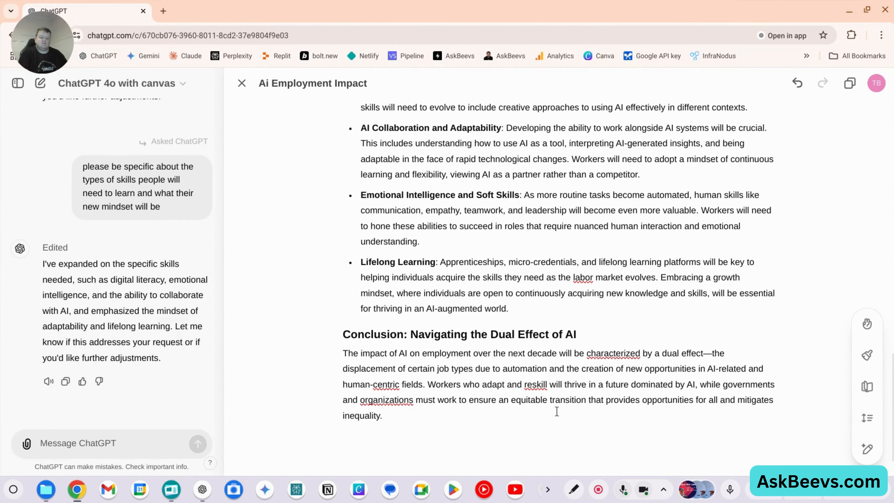
Try to change the reading level of the entire selected article to Middle School
{"action": "key", "text": "ctrl+a"}
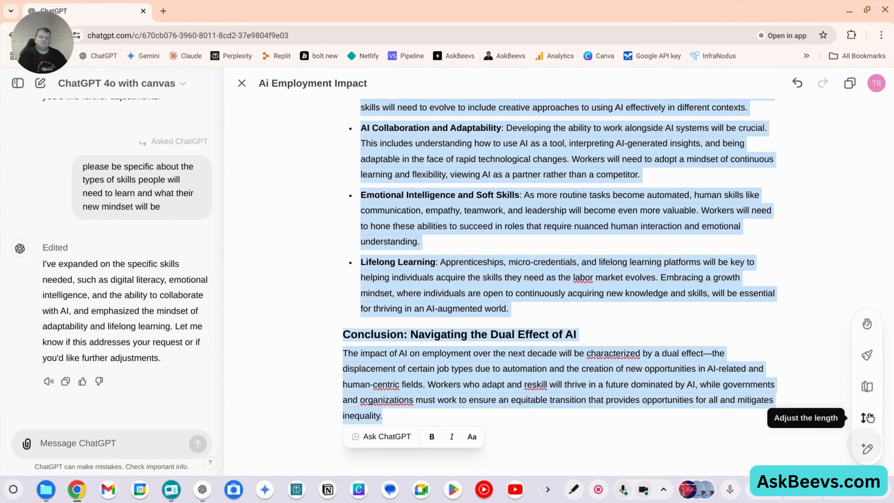
{"action": "left_click", "coordinate": [868, 387]}
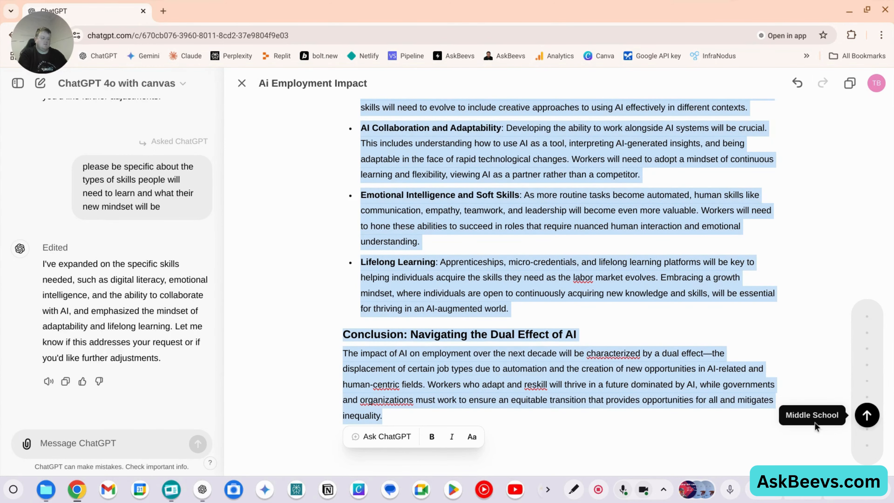
{"action": "key", "text": "Return"}
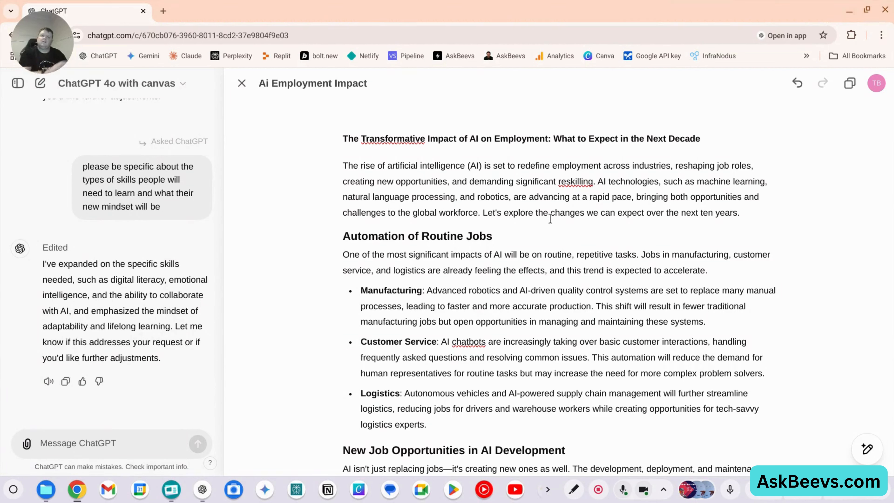
{"action": "left_click_drag", "start_coordinate": [720, 138], "coordinate": [339, 138]}
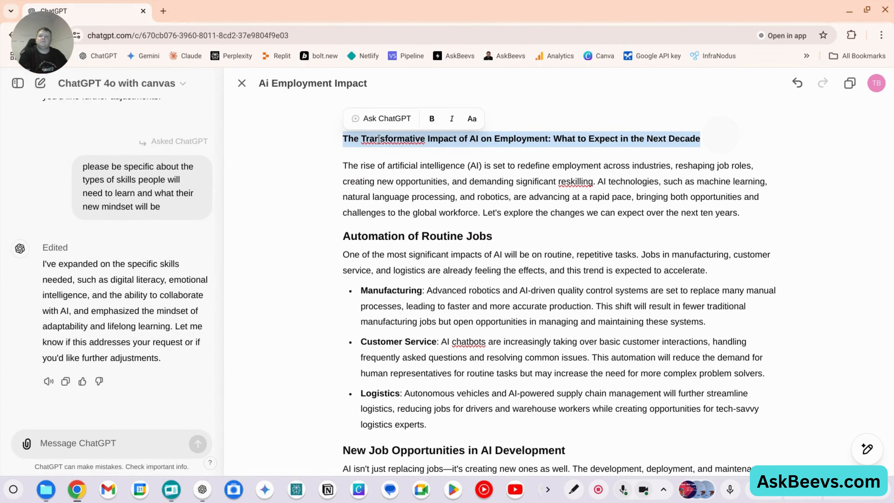
{"action": "left_click", "coordinate": [433, 116]}
{"action": "left_click", "coordinate": [433, 116]}
{"action": "left_click", "coordinate": [387, 119]}
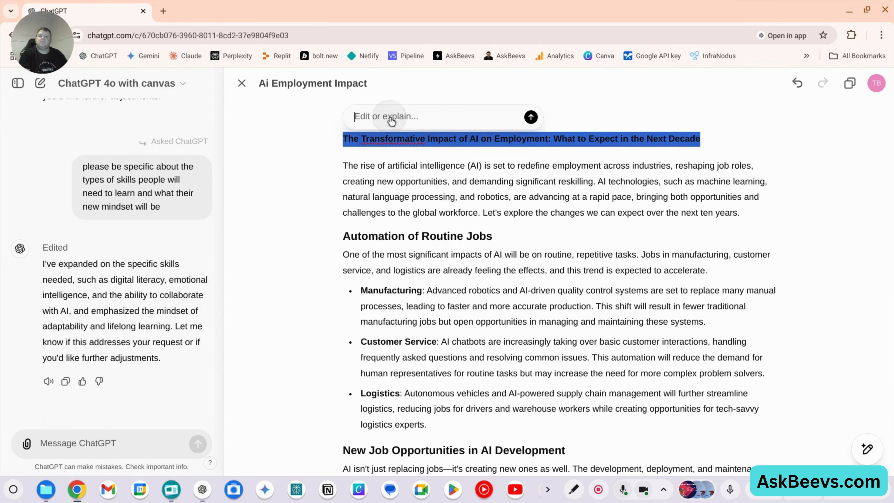
{"action": "left_click", "coordinate": [417, 116]}
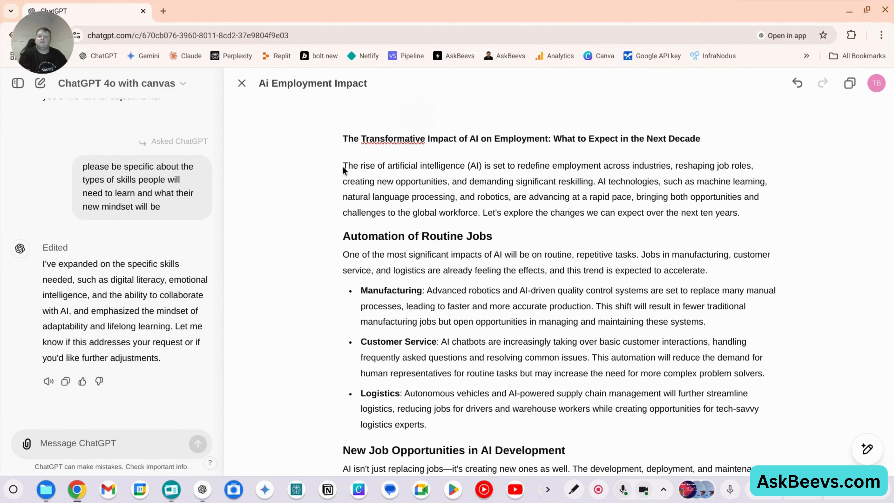
{"action": "scroll", "coordinate": [410, 228], "scroll_direction": "down", "scroll_amount": 1}
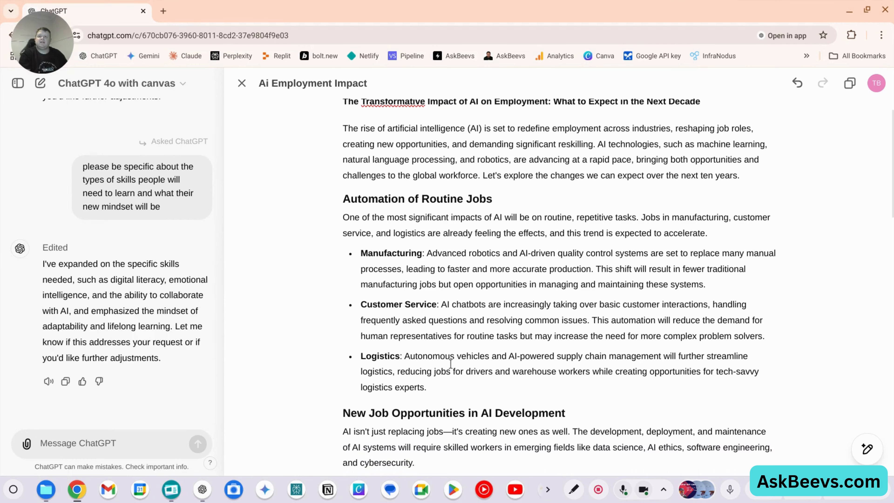
For the body text under New Job Opportunities in AI Development, request "explain this more thorougly"
{"action": "scroll", "coordinate": [451, 363], "scroll_direction": "down", "scroll_amount": 6}
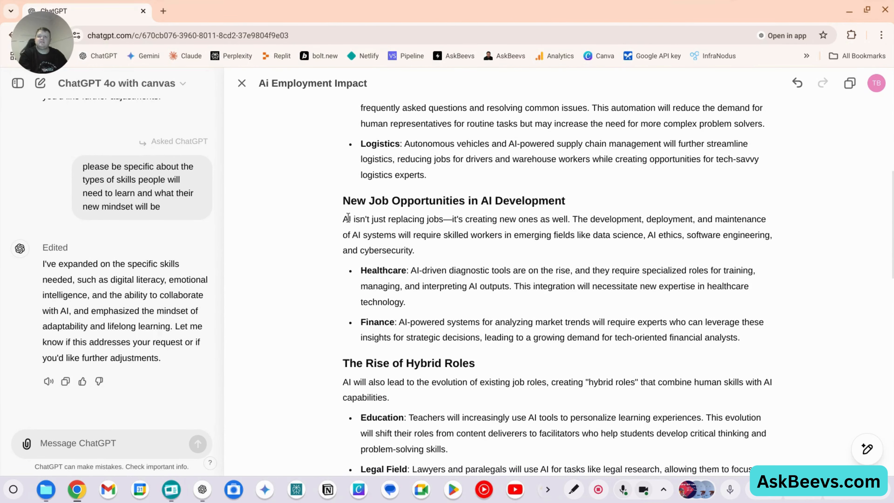
{"action": "mouse_move", "coordinate": [344, 220]}
{"action": "left_mouse_down"}
{"action": "mouse_move", "coordinate": [469, 240]}
{"action": "mouse_move", "coordinate": [682, 326]}
{"action": "mouse_move", "coordinate": [780, 343]}
{"action": "mouse_move", "coordinate": [741, 343]}
{"action": "left_mouse_up"}
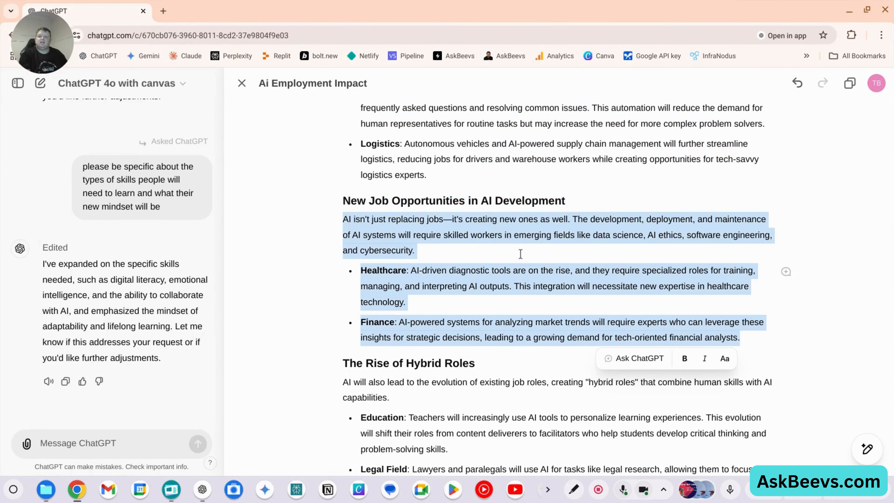
{"action": "left_click", "coordinate": [635, 363]}
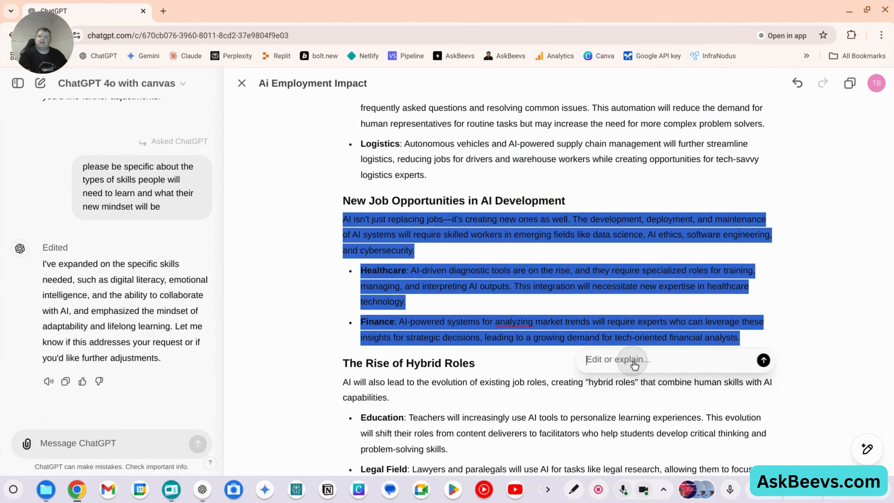
{"action": "type", "text": "ex"}
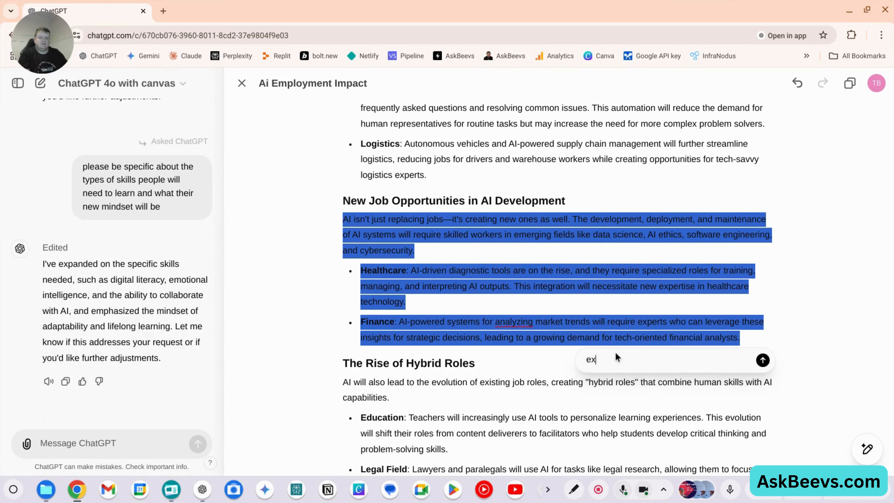
{"action": "type", "text": "plain this more"}
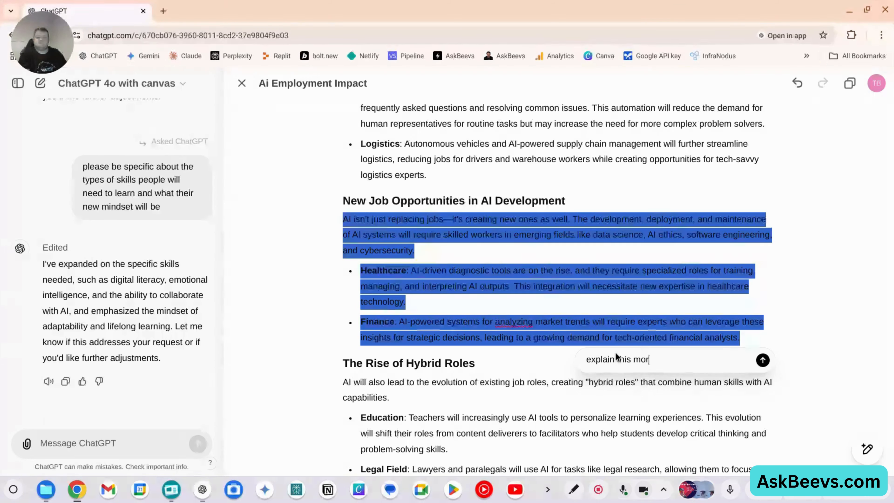
{"action": "type", "text": "oroughly"}
{"action": "key", "text": "Return"}
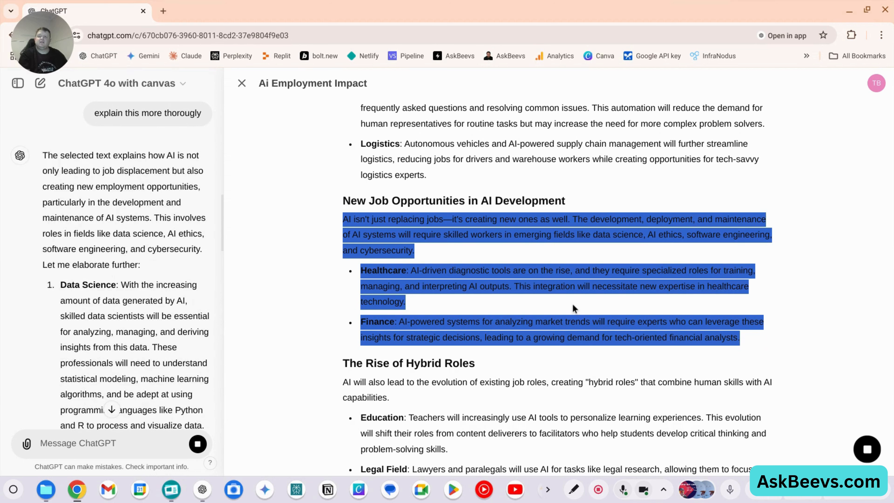
Ask ChatGPT in the chat to add its explanation of the new roles: "incorporate that into the articlle"
{"action": "scroll", "coordinate": [581, 326], "scroll_direction": "down", "scroll_amount": 2}
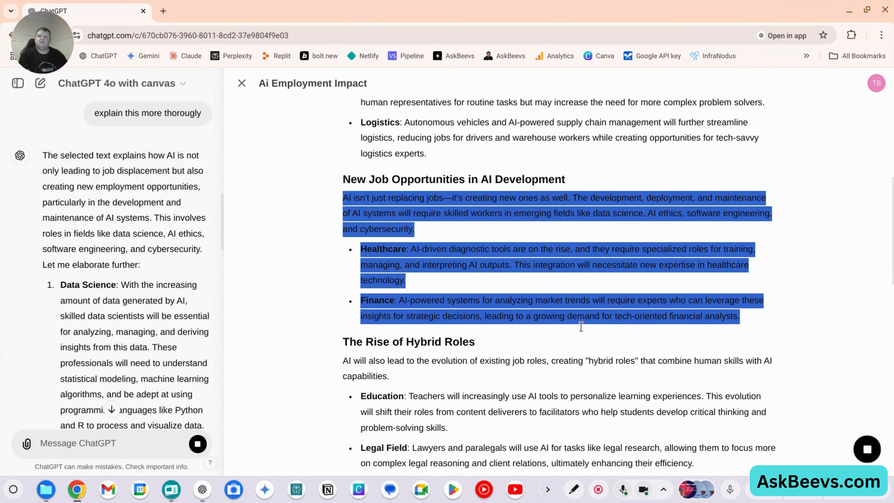
{"action": "scroll", "coordinate": [581, 326], "scroll_direction": "up", "scroll_amount": 2}
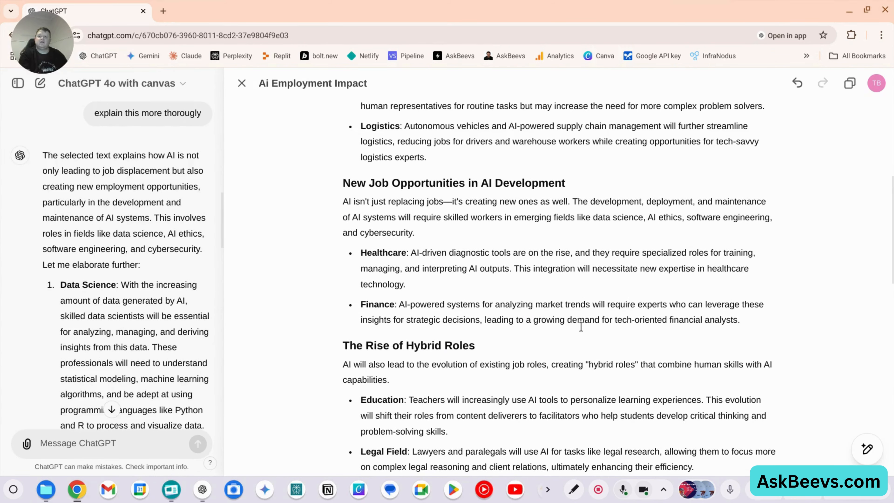
{"action": "scroll", "coordinate": [96, 281], "scroll_direction": "down", "scroll_amount": 10}
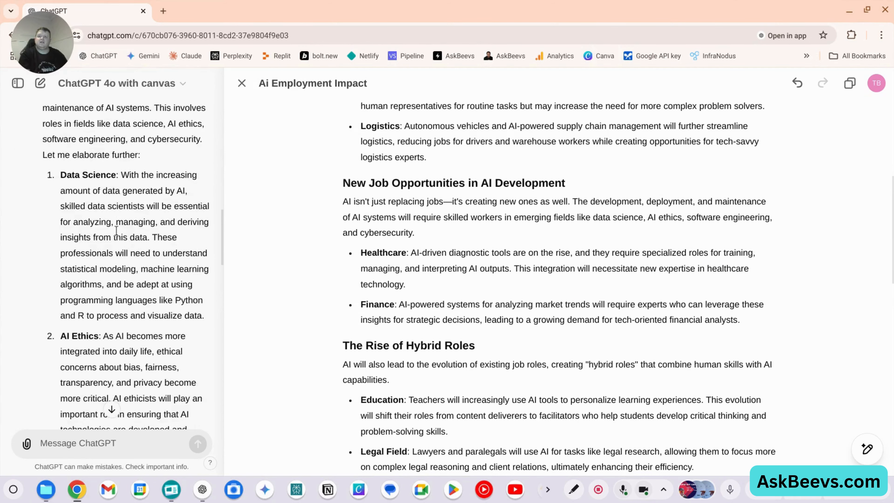
{"action": "scroll", "coordinate": [117, 233], "scroll_direction": "down", "scroll_amount": 10}
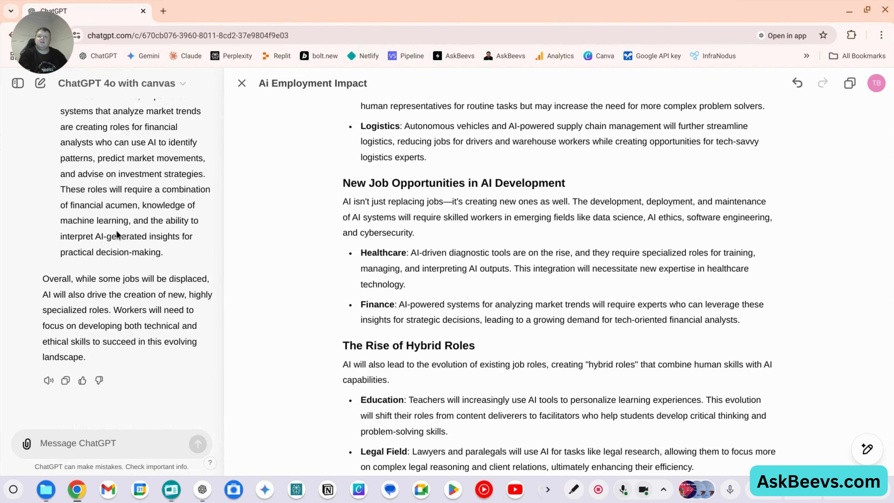
{"action": "left_click", "coordinate": [99, 442]}
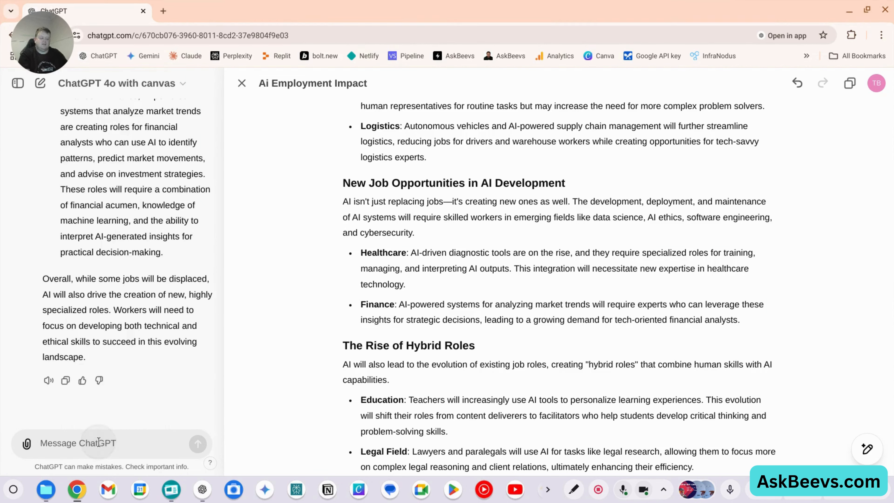
{"action": "type", "text": "ind"}
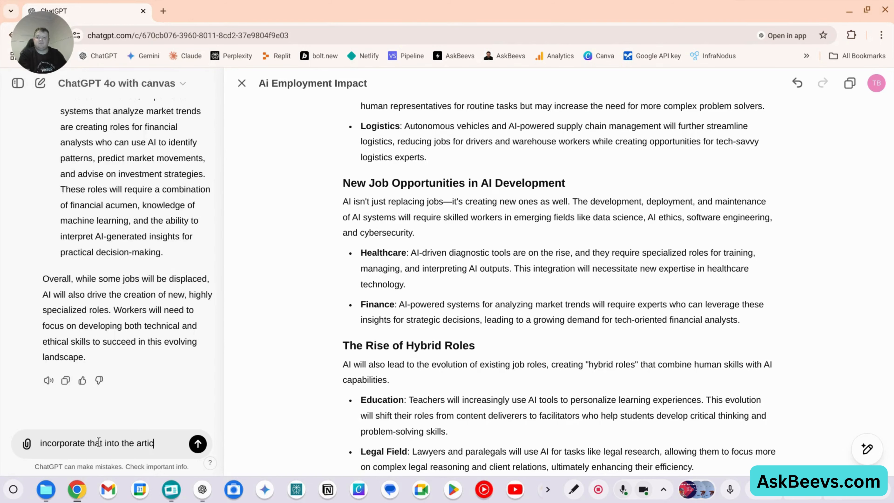
{"action": "type", "text": "orporate that into the articlle"}
{"action": "key", "text": "Return"}
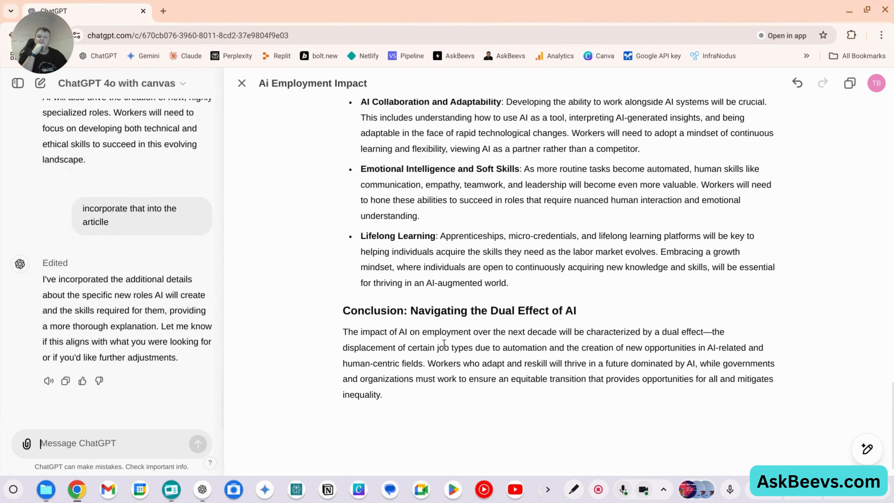
Add the comment "Put a call to action at the end" as a new paragraph after the conclusion
{"action": "left_click", "coordinate": [402, 399]}
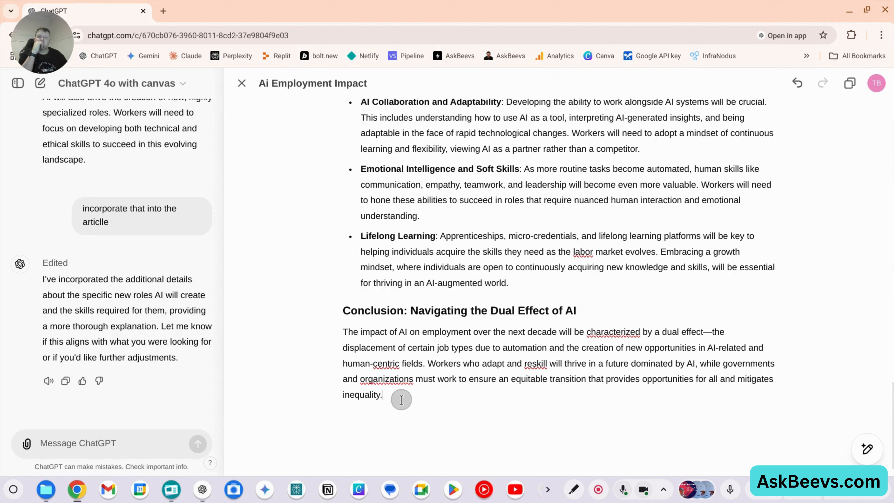
{"action": "key", "text": "Return"}
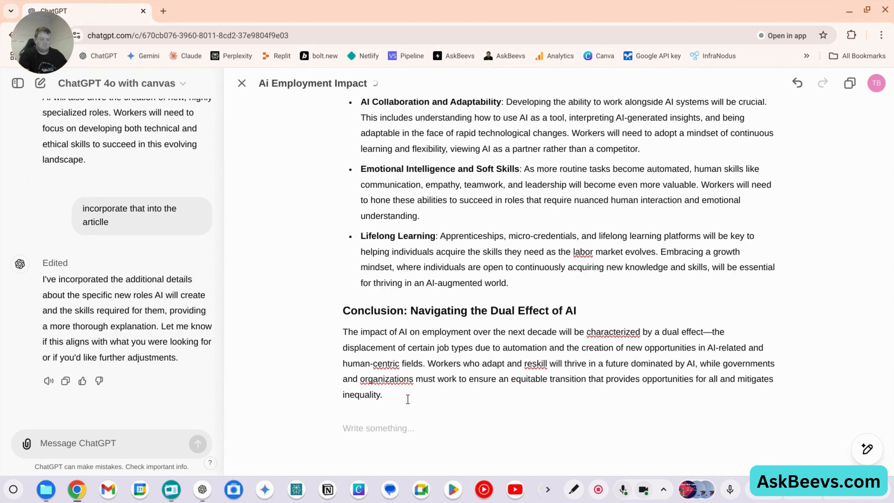
{"action": "type", "text": "Put a call to action at the end"}
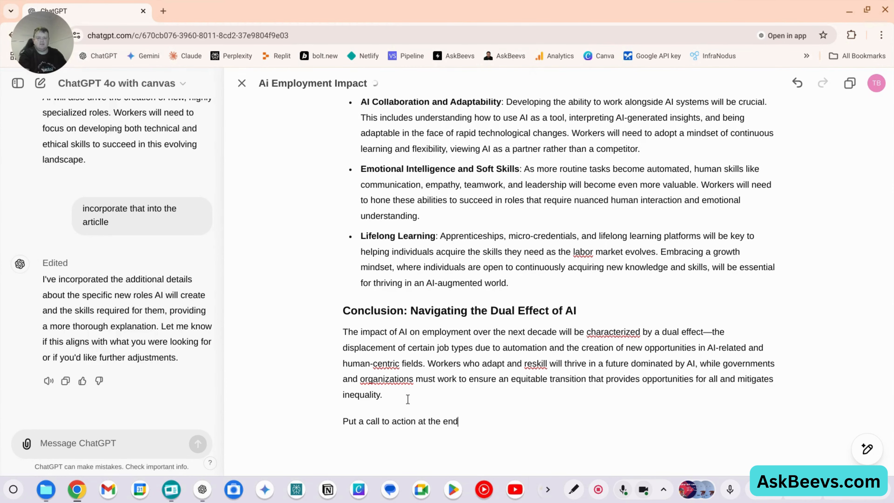
For the call-to-action comment below the conclusion, request "implement the comment"
{"action": "left_click_drag", "start_coordinate": [466, 392], "coordinate": [342, 391]}
{"action": "left_click", "coordinate": [382, 380]}
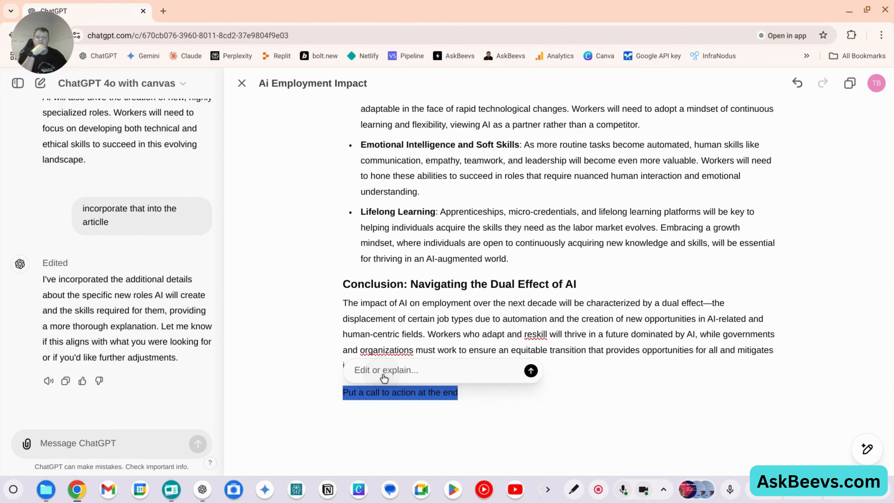
{"action": "type", "text": "imp"}
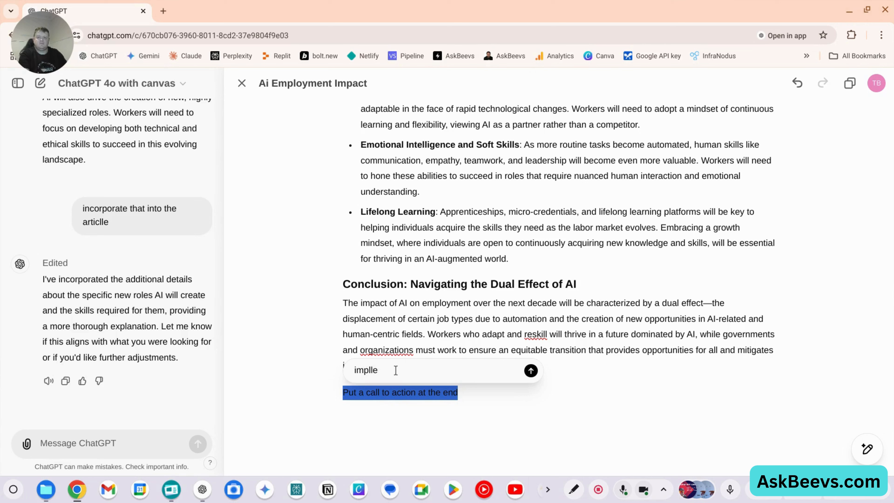
{"action": "type", "text": "lement the comment"}
{"action": "key", "text": "Return"}
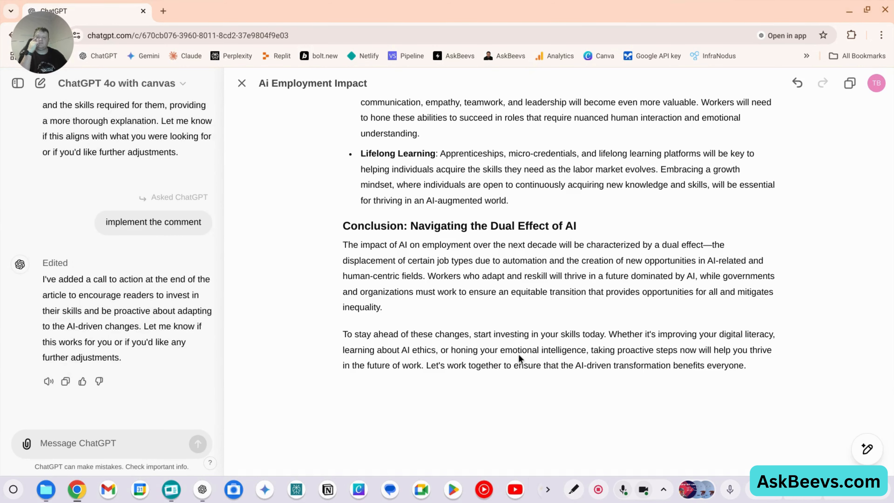
Ask ChatGPT in the chat to "add an author line to the document"
{"action": "scroll", "coordinate": [633, 300], "scroll_direction": "up", "scroll_amount": 20}
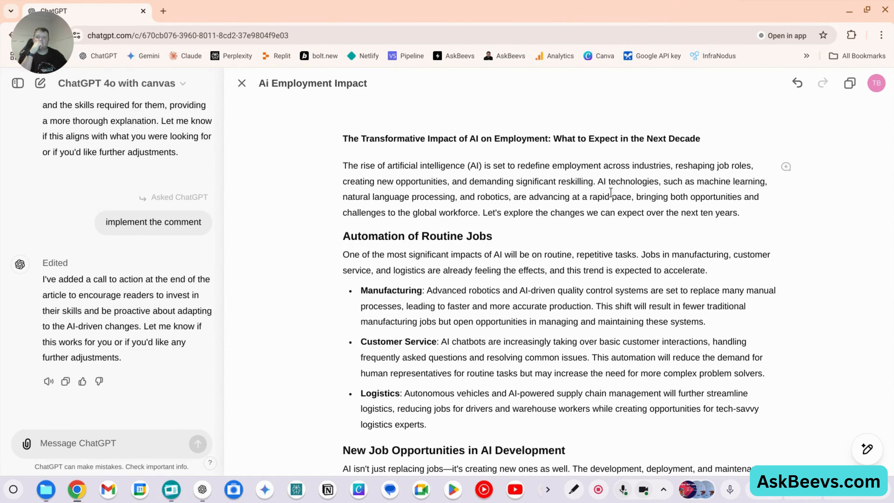
{"action": "left_click", "coordinate": [87, 444]}
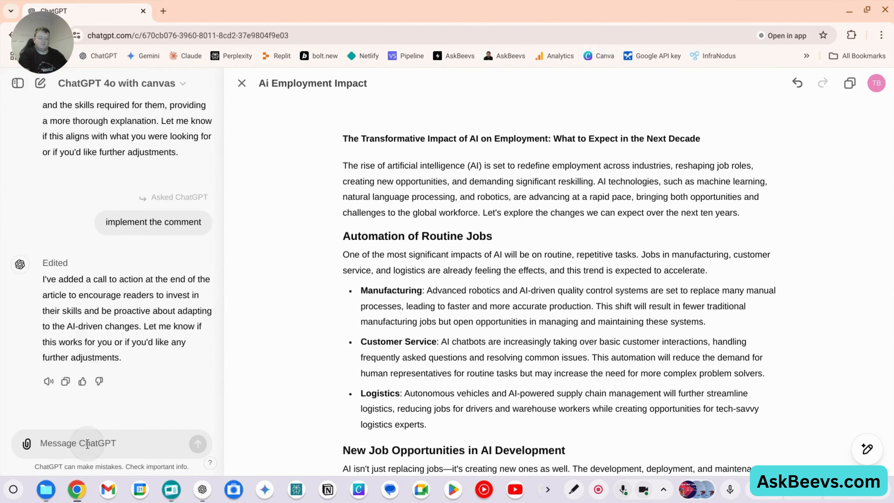
{"action": "type", "text": "add an aut"}
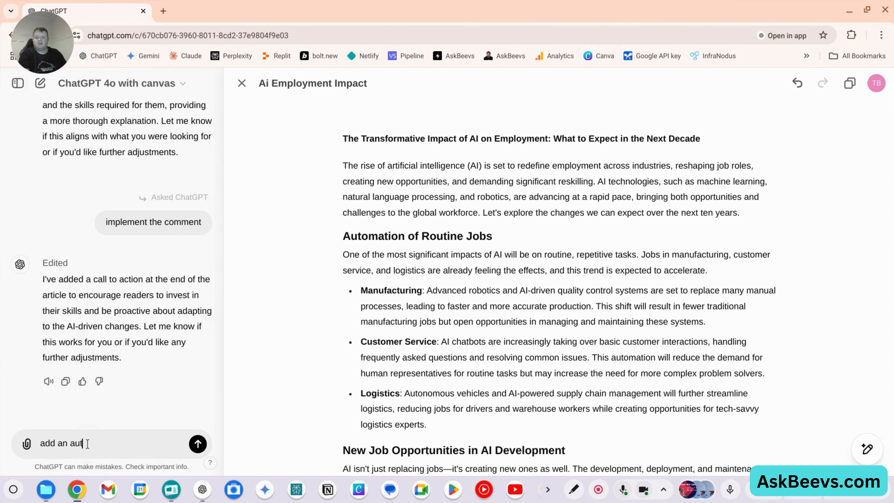
{"action": "type", "text": "hor line to the document"}
{"action": "key", "text": "Return"}
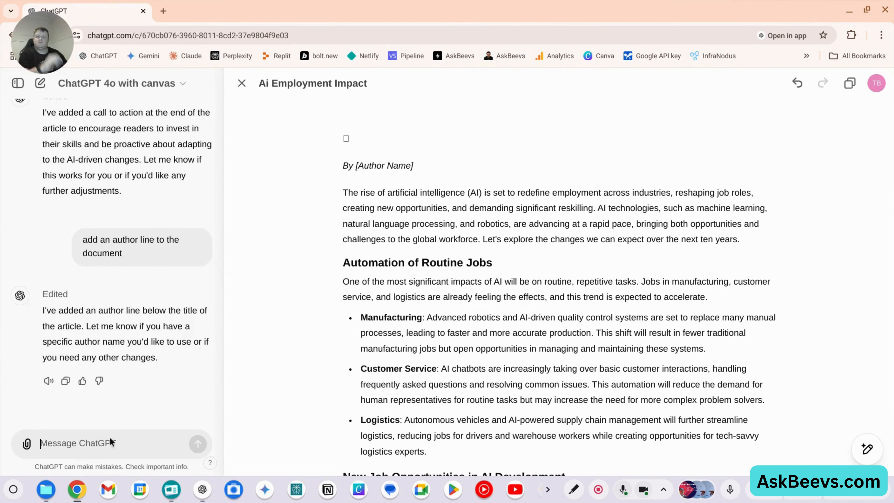
Ask ChatGPT to restore the article's heading with the message "now put a title back on"
{"action": "left_click", "coordinate": [94, 441]}
{"action": "type", "text": "now pu"}
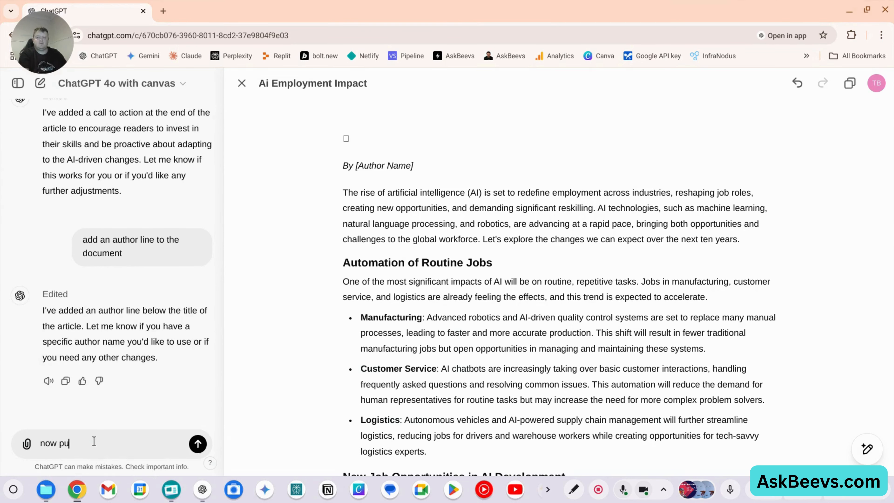
{"action": "type", "text": "t a title back on"}
{"action": "key", "text": "Return"}
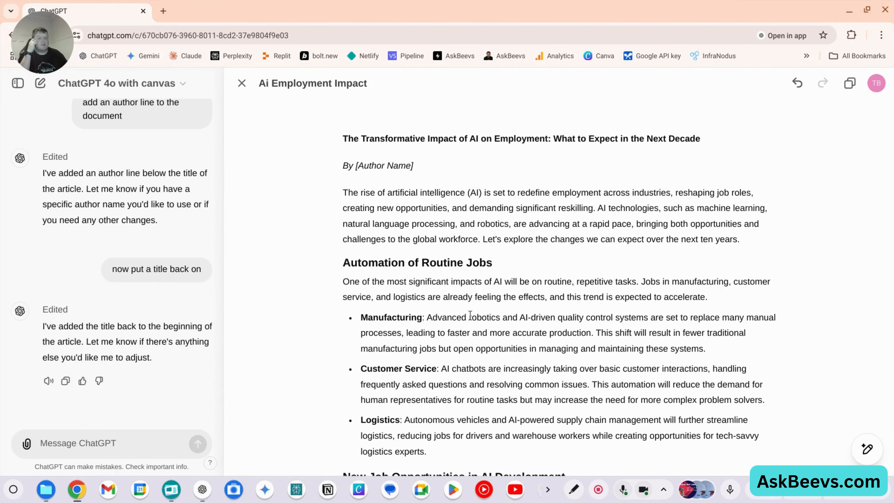
{"action": "scroll", "coordinate": [469, 313], "scroll_direction": "down", "scroll_amount": 15}
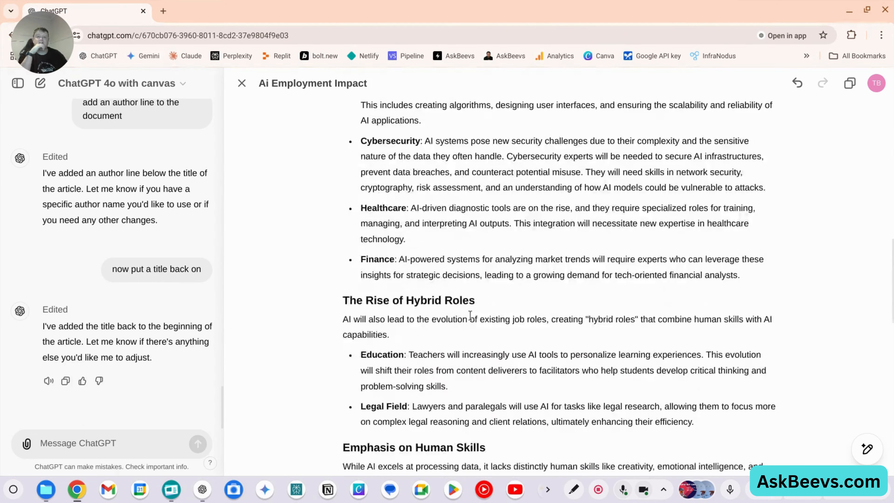
{"action": "scroll", "coordinate": [469, 314], "scroll_direction": "up", "scroll_amount": 15}
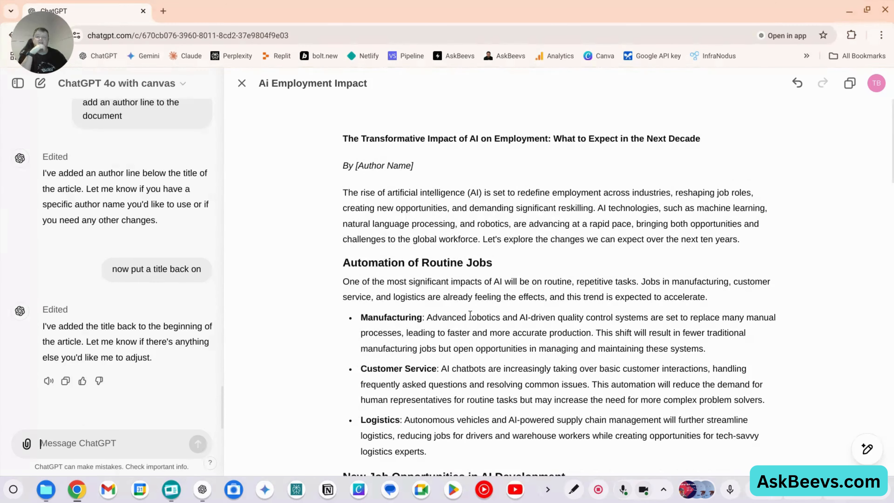
{"action": "left_click", "coordinate": [77, 446]}
{"action": "type", "text": "summaris"}
{"action": "key", "text": "BackSpace"}
{"action": "key", "text": "BackSpace"}
{"action": "key", "text": "BackSpace"}
{"action": "key", "text": "BackSpace"}
{"action": "key", "text": "BackSpace"}
{"action": "key", "text": "BackSpace"}
{"action": "key", "text": "BackSpace"}
{"action": "key", "text": "BackSpace"}
Ask ChatGPT in the chat to "reduce the word count of the document down to 500 words"
{"action": "type", "text": "reduce"}
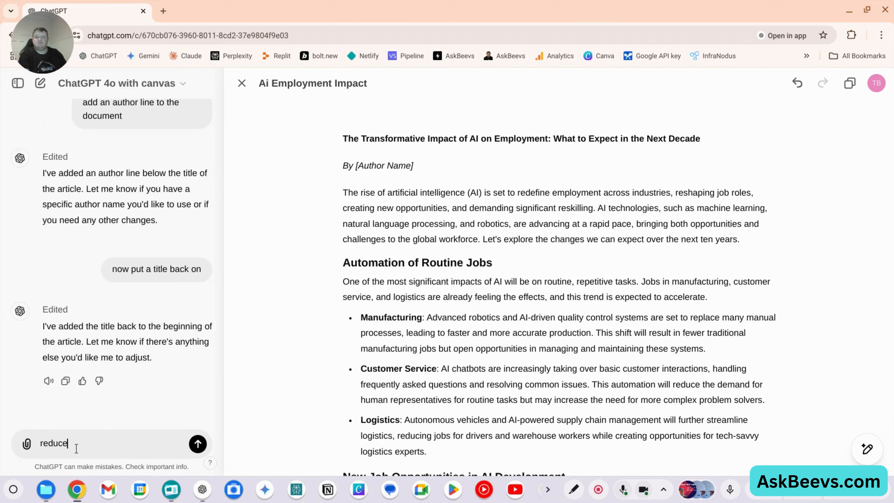
{"action": "type", "text": " the word c"}
{"action": "key", "text": "BackSpace"}
{"action": "type", "text": "count of the document down to"}
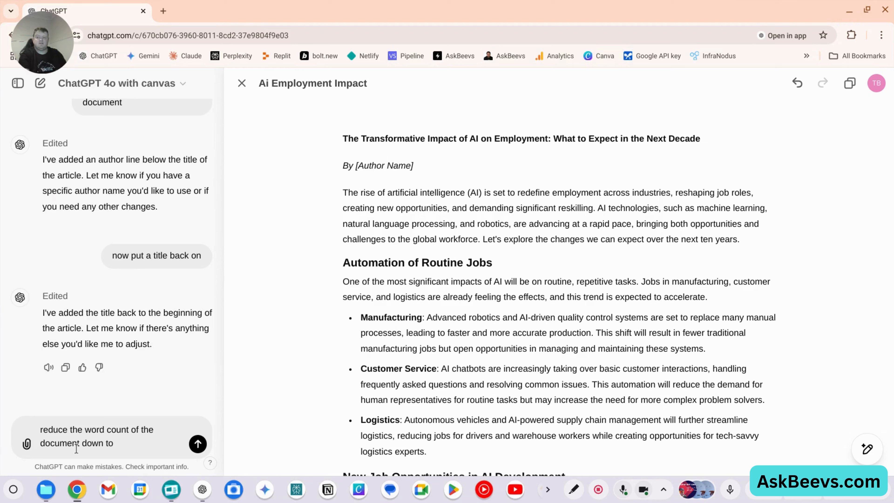
{"action": "type", "text": " 500 words"}
{"action": "key", "text": "Return"}
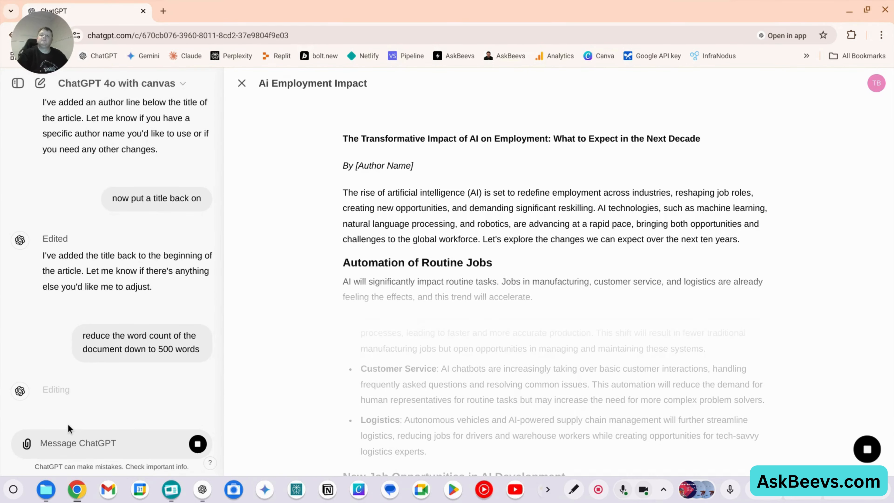
Copy the whole article and look through its shortened text down to the end
{"action": "scroll", "coordinate": [447, 373], "scroll_direction": "down", "scroll_amount": 3}
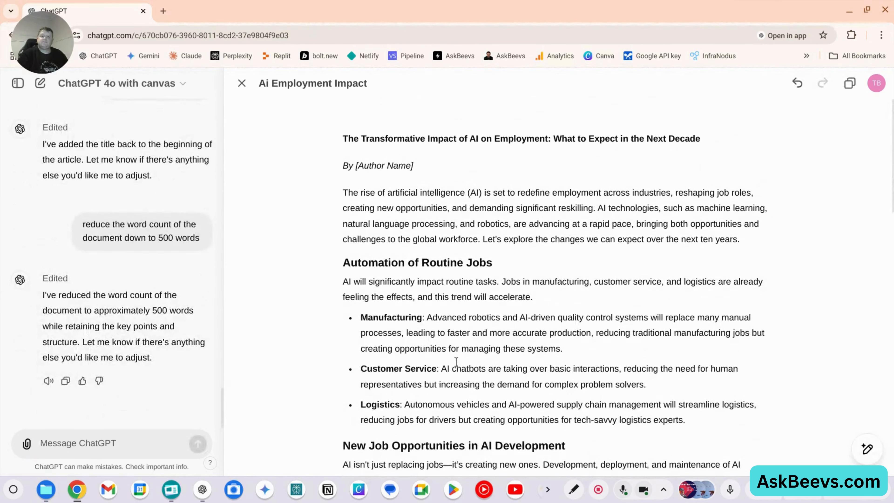
{"action": "left_click", "coordinate": [850, 83]}
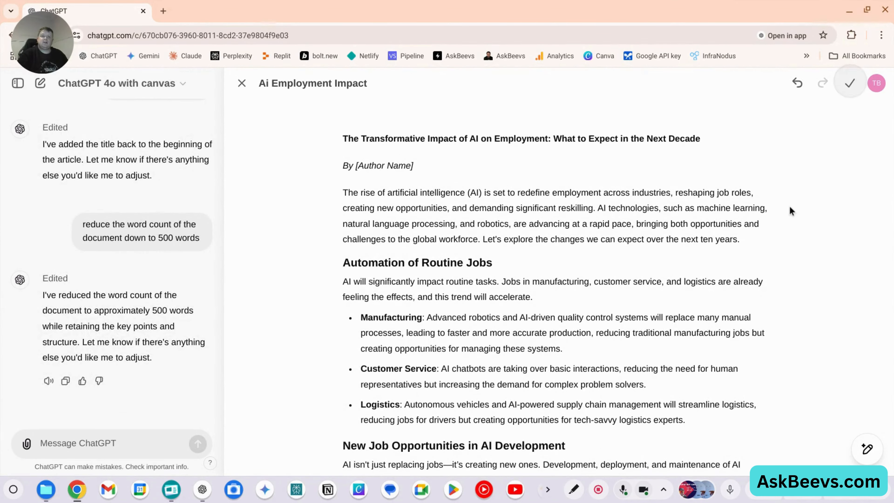
{"action": "scroll", "coordinate": [604, 260], "scroll_direction": "down", "scroll_amount": 15}
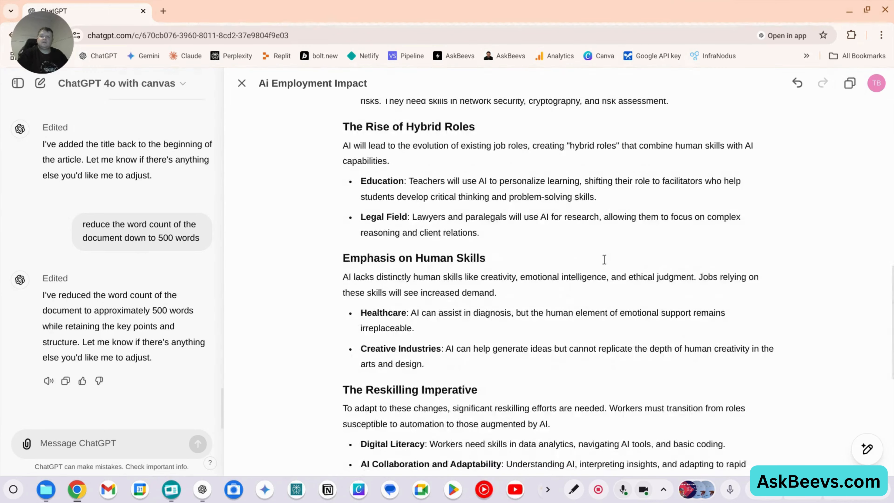
{"action": "scroll", "coordinate": [604, 259], "scroll_direction": "down", "scroll_amount": 5}
{"action": "scroll", "coordinate": [603, 260], "scroll_direction": "up", "scroll_amount": 20}
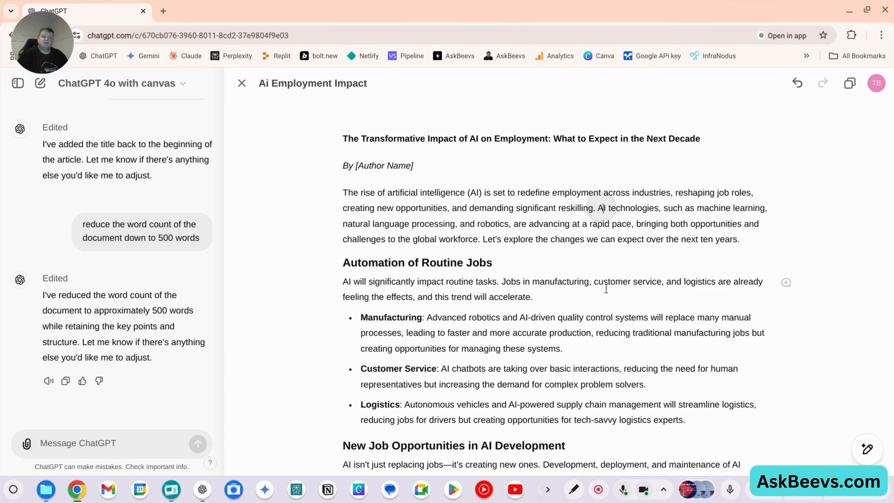
After the introduction's first sentence, insert the separate paragraph "On this point, I think we need to cover the economic impacts of AI"
{"action": "left_click", "coordinate": [598, 294]}
{"action": "key", "text": "Return"}
{"action": "key", "text": "Return"}
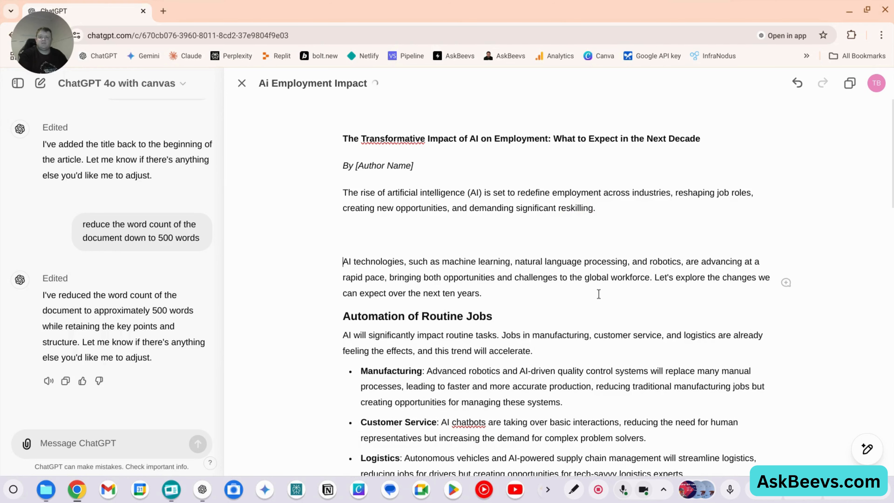
{"action": "key", "text": "Up"}
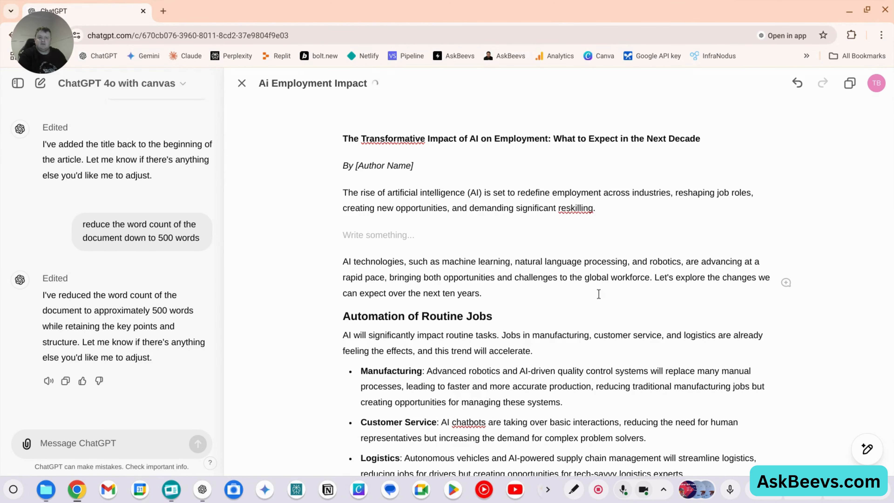
{"action": "type", "text": "On this point, I think we need to cover the economic impacts of AI"}
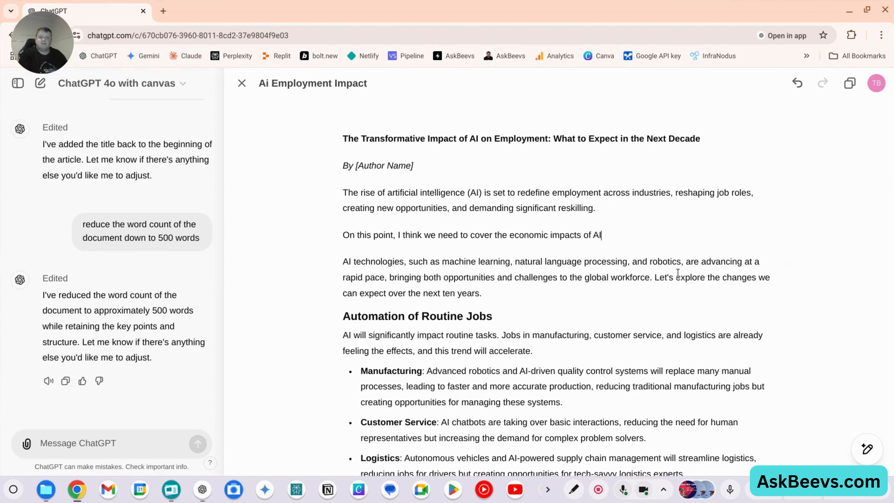
For the comment about the economic impacts of AI in the introduction, request "implement"
{"action": "left_click_drag", "start_coordinate": [619, 234], "coordinate": [309, 236]}
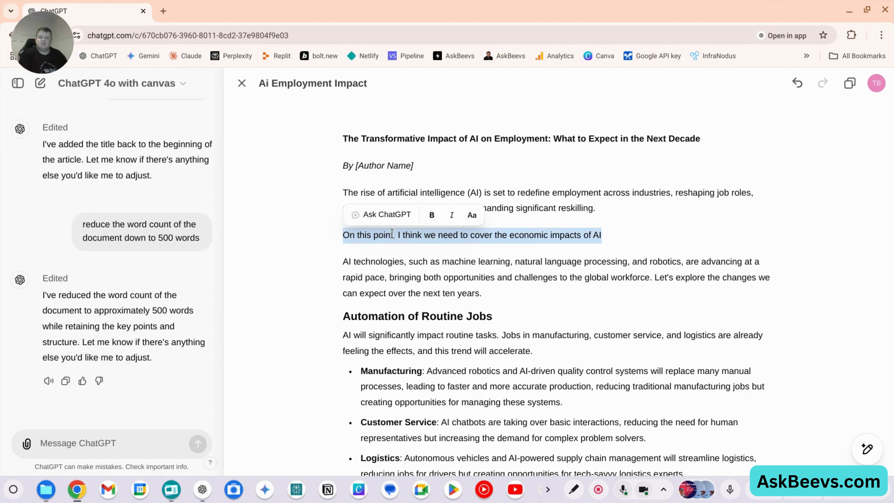
{"action": "left_click", "coordinate": [392, 212]}
{"action": "type", "text": "implemen"}
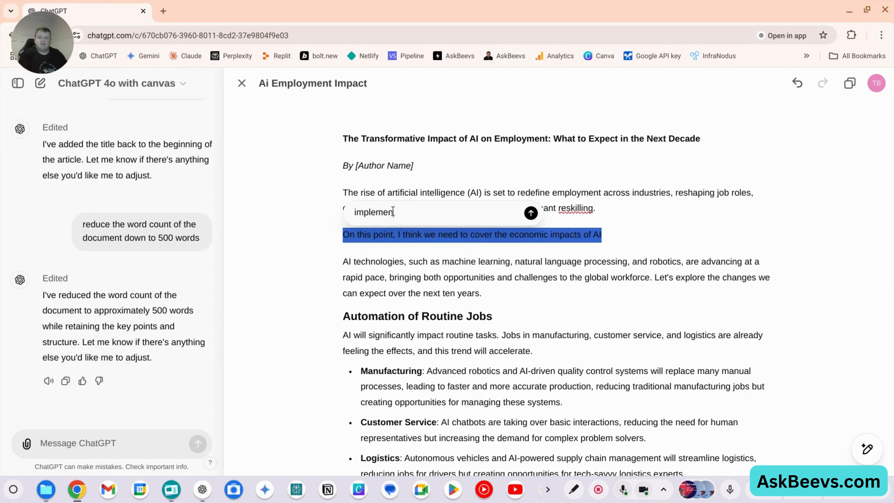
{"action": "key", "text": "Escape"}
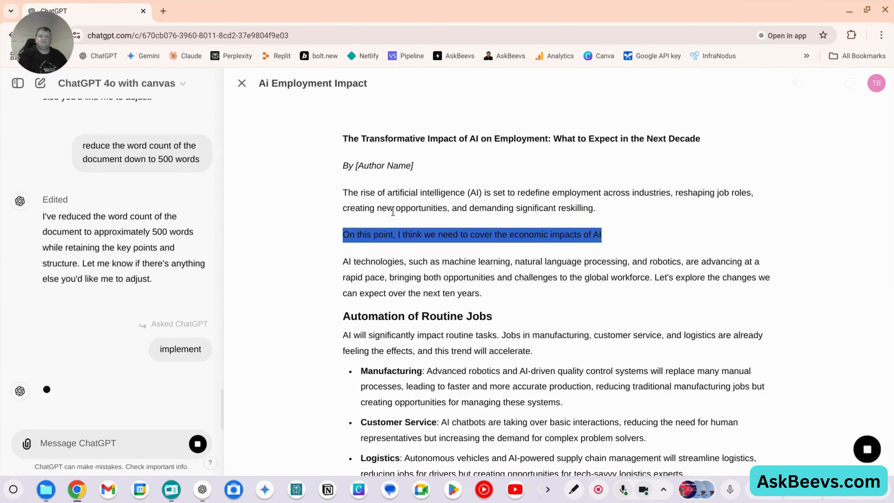